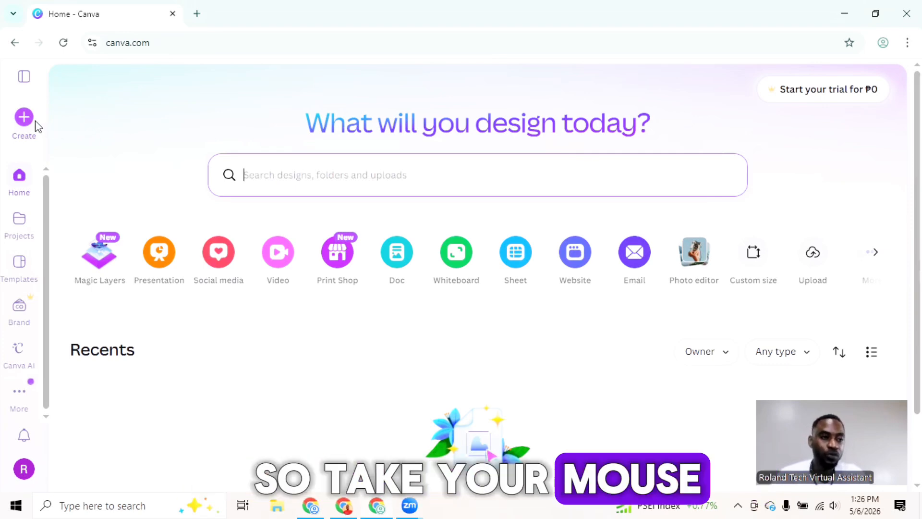
Search Create for 'online portfolio' and start a blank 1920 × 1080 px Online Portfolio design
{"action": "left_click", "coordinate": [23, 118]}
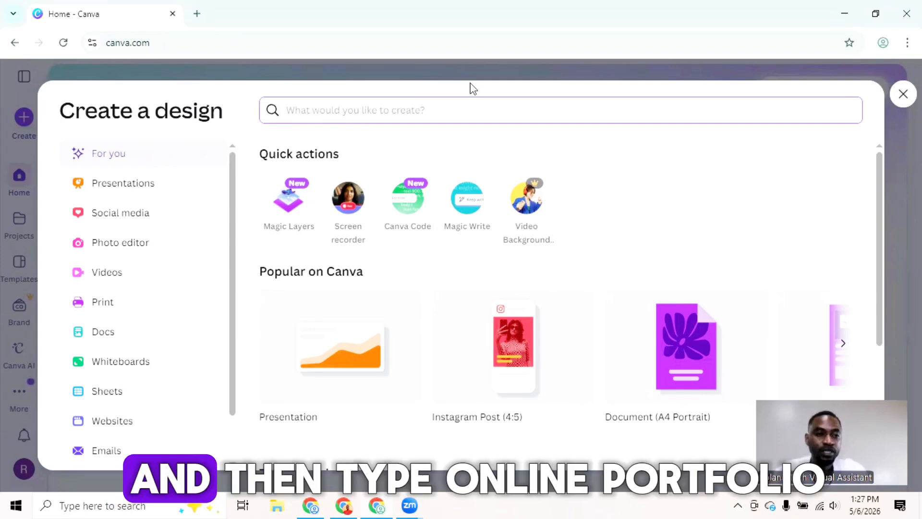
{"action": "type", "text": "o"}
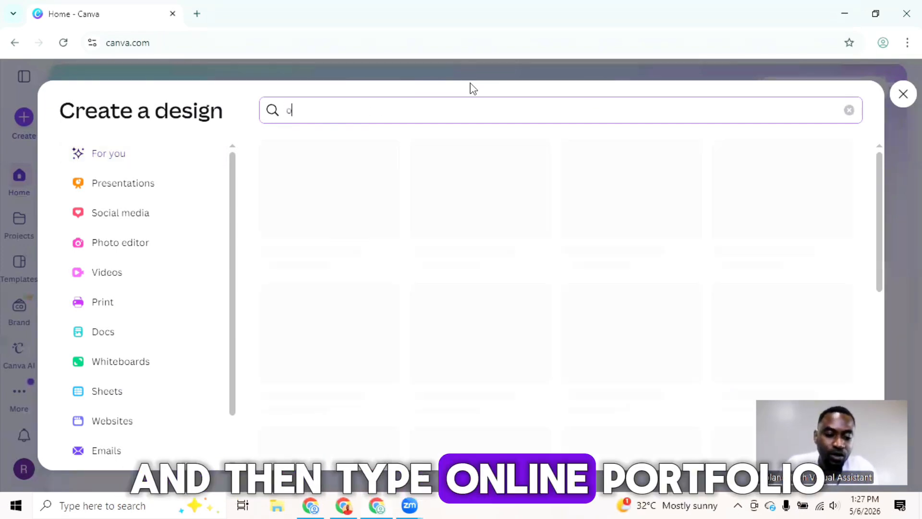
{"action": "type", "text": "nline "}
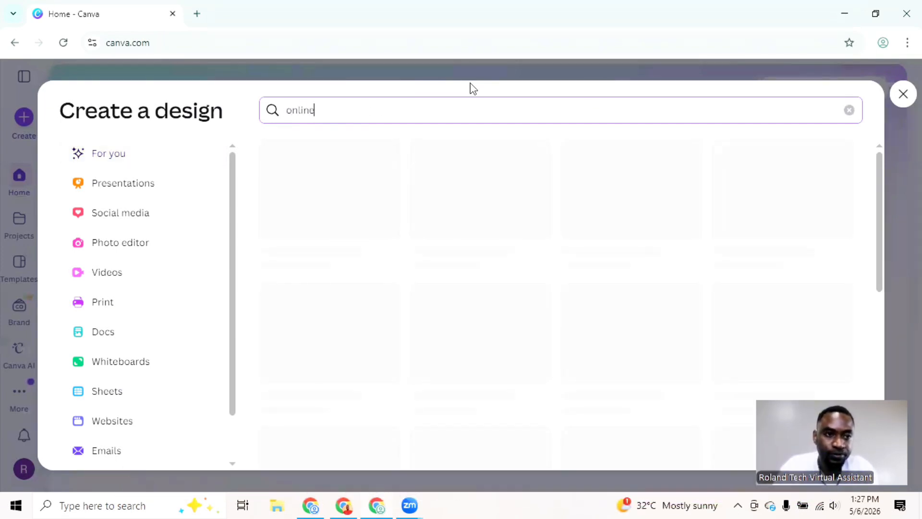
{"action": "type", "text": "portfolio"}
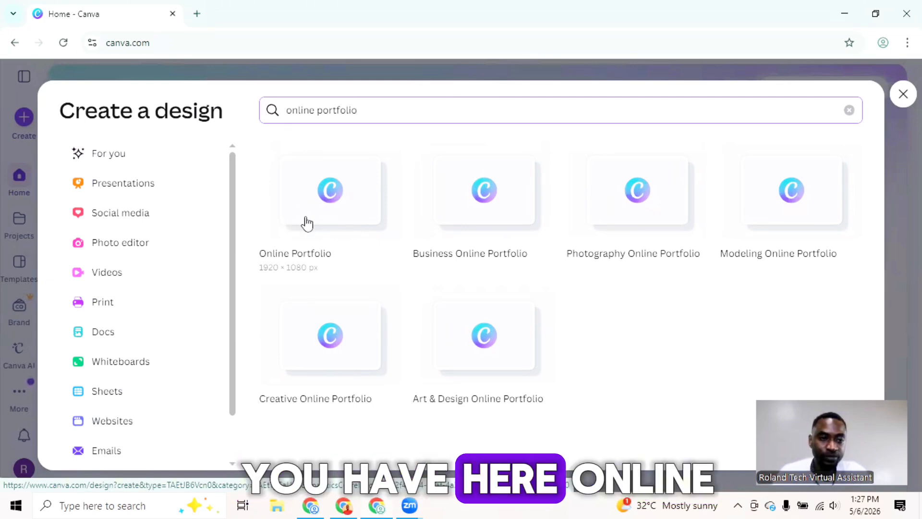
{"action": "left_click", "coordinate": [327, 216]}
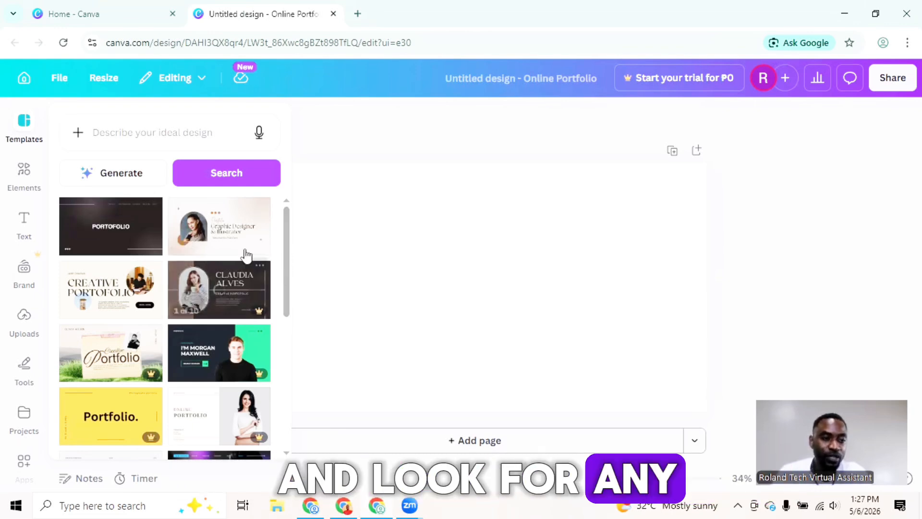
{"action": "scroll", "coordinate": [198, 289], "scroll_direction": "down", "scroll_amount": 3}
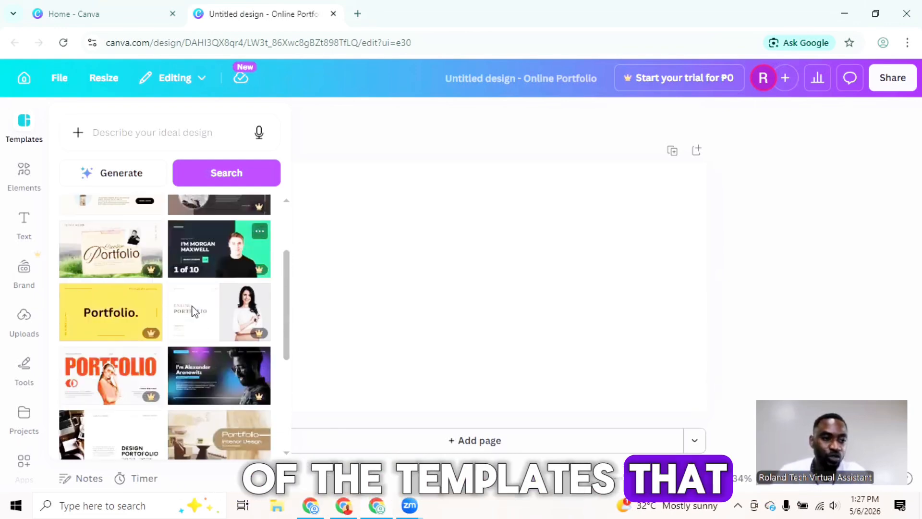
{"action": "scroll", "coordinate": [192, 305], "scroll_direction": "down", "scroll_amount": 3}
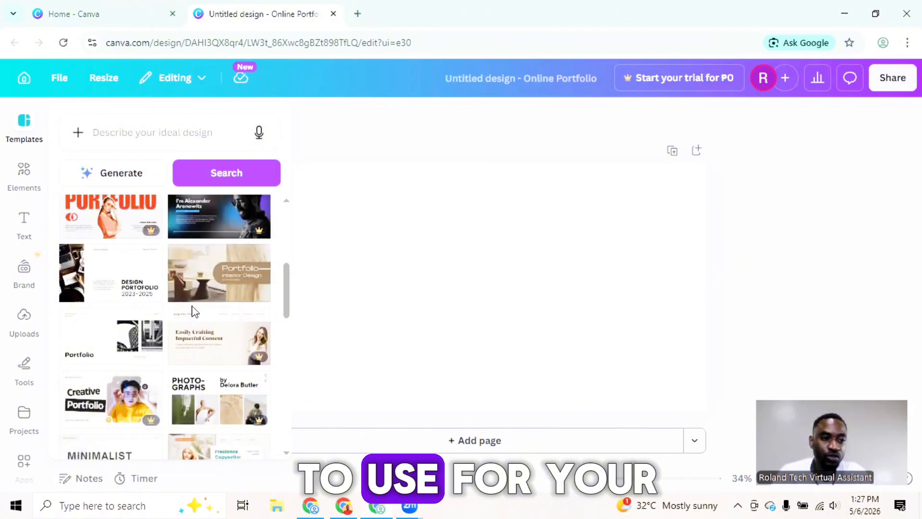
{"action": "scroll", "coordinate": [192, 305], "scroll_direction": "up", "scroll_amount": 3}
{"action": "scroll", "coordinate": [192, 311], "scroll_direction": "up", "scroll_amount": 3}
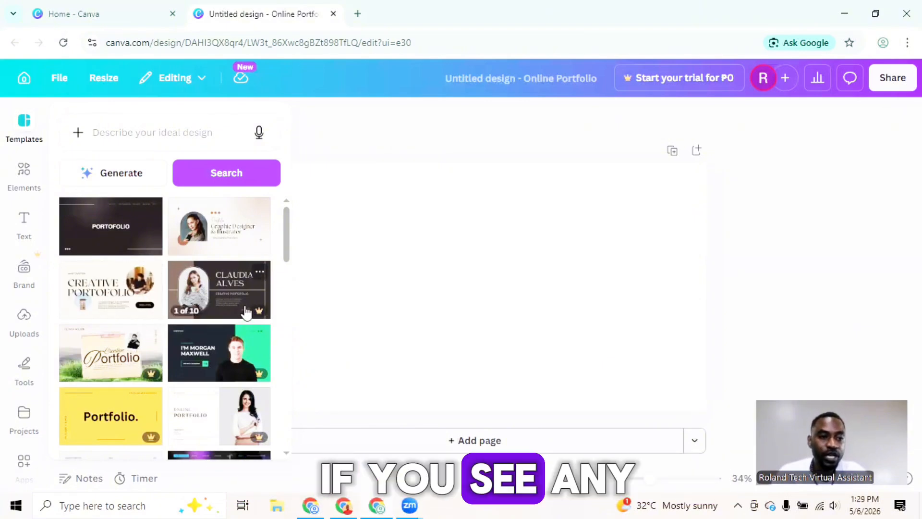
{"action": "mouse_move", "coordinate": [261, 313]}
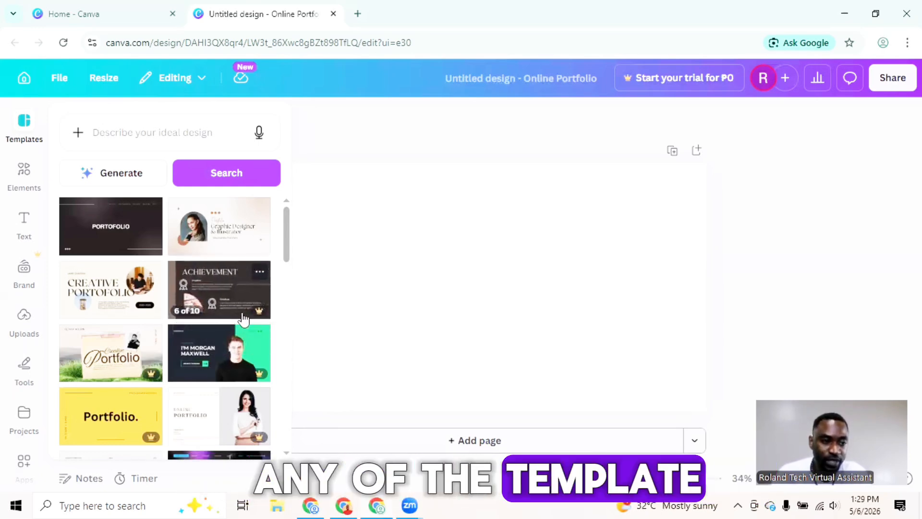
{"action": "mouse_move", "coordinate": [257, 372]}
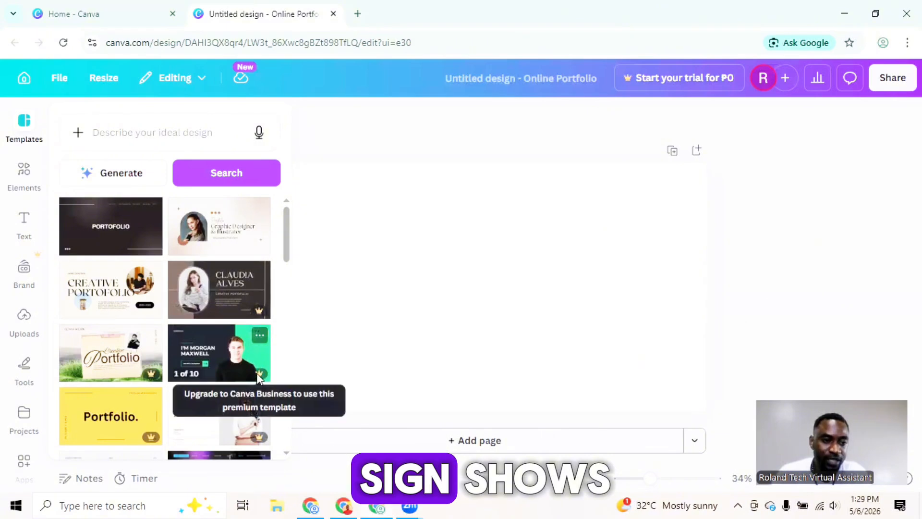
{"action": "mouse_move", "coordinate": [155, 376]}
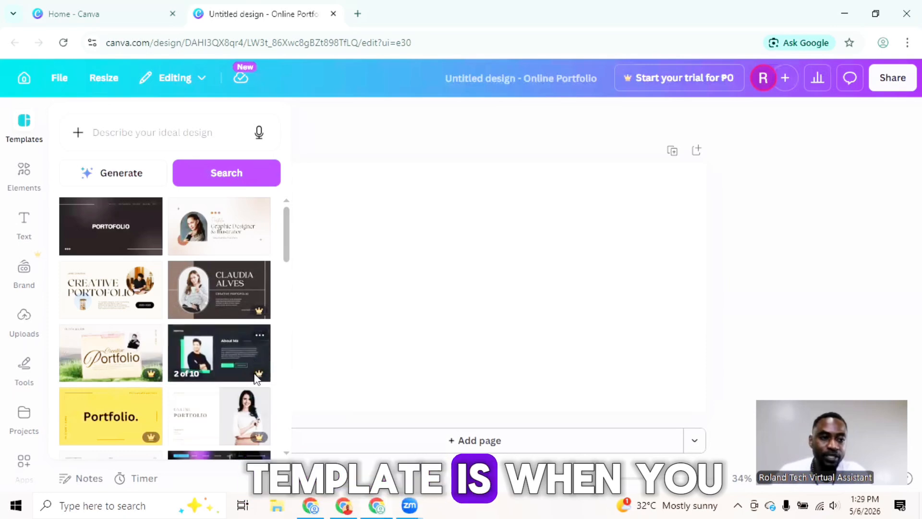
{"action": "mouse_move", "coordinate": [259, 379]}
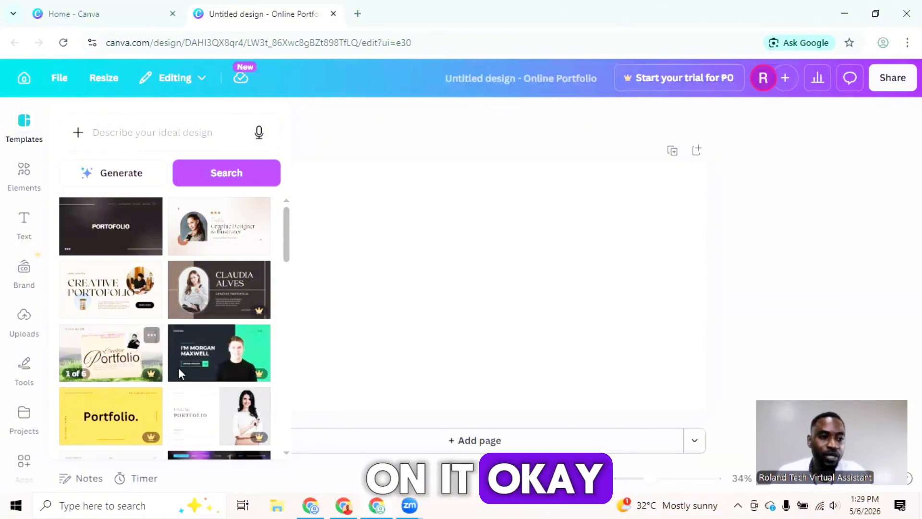
{"action": "scroll", "coordinate": [217, 352], "scroll_direction": "down", "scroll_amount": 1}
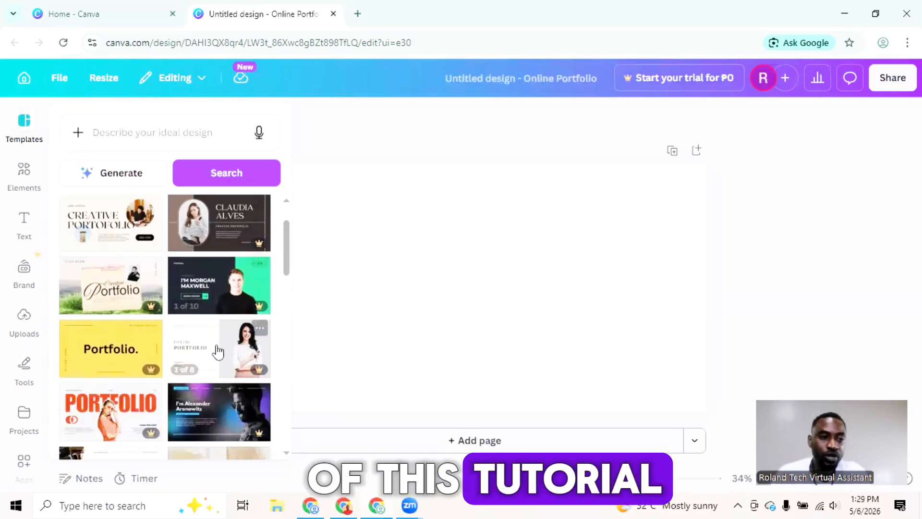
{"action": "scroll", "coordinate": [212, 354], "scroll_direction": "down", "scroll_amount": 1}
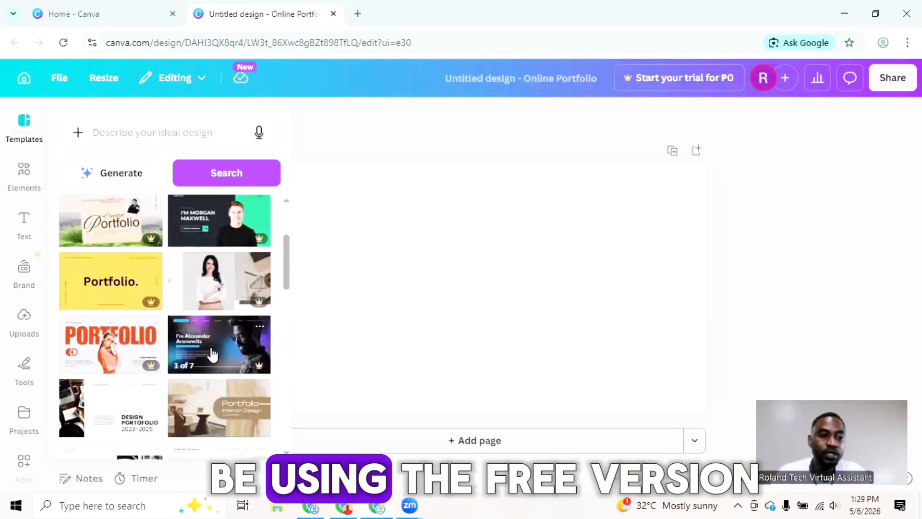
{"action": "scroll", "coordinate": [211, 354], "scroll_direction": "down", "scroll_amount": 1}
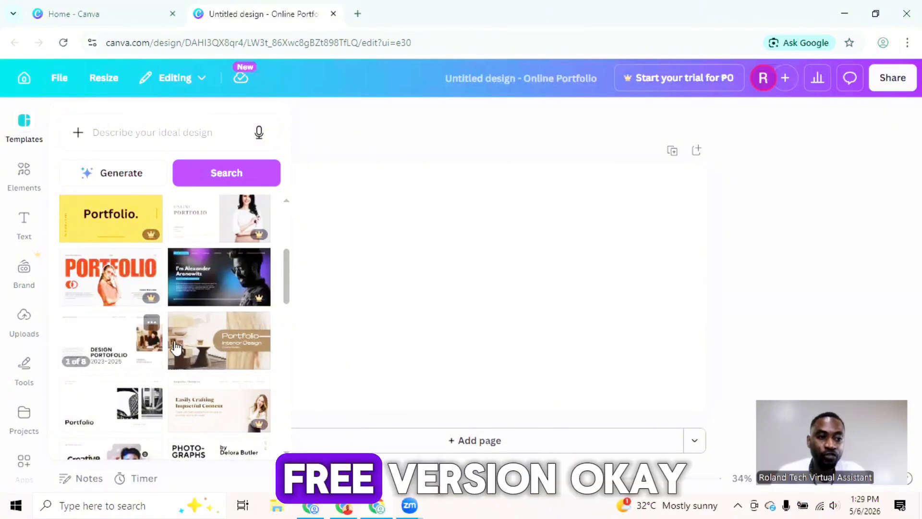
{"action": "scroll", "coordinate": [213, 352], "scroll_direction": "up", "scroll_amount": 4}
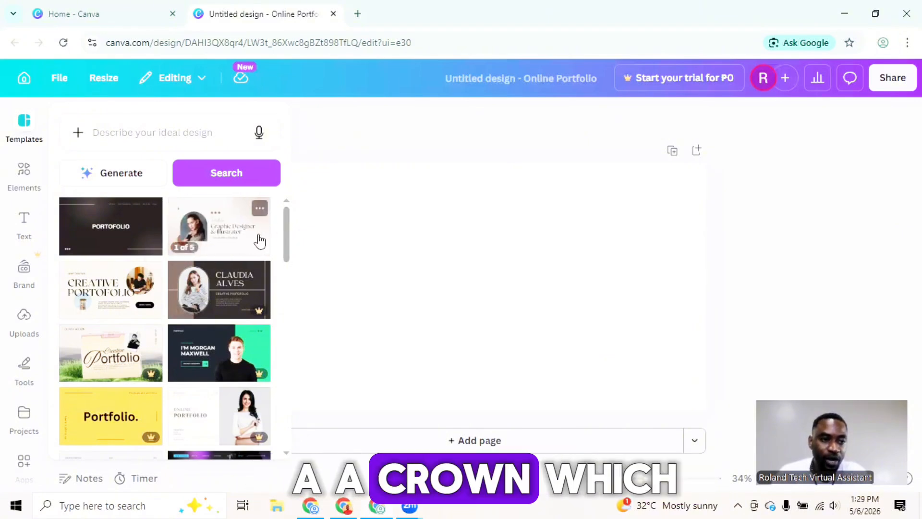
{"action": "left_click", "coordinate": [226, 227]}
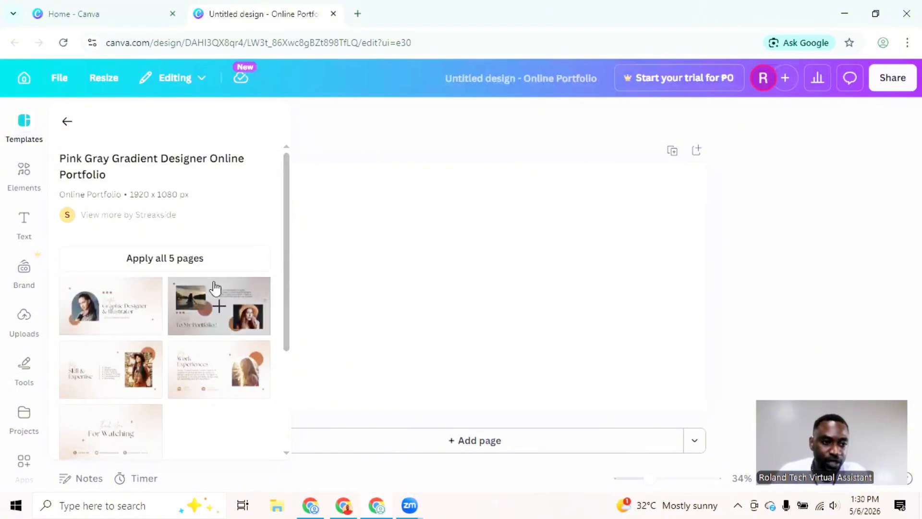
{"action": "scroll", "coordinate": [214, 288], "scroll_direction": "down", "scroll_amount": 6}
{"action": "scroll", "coordinate": [214, 289], "scroll_direction": "up", "scroll_amount": 6}
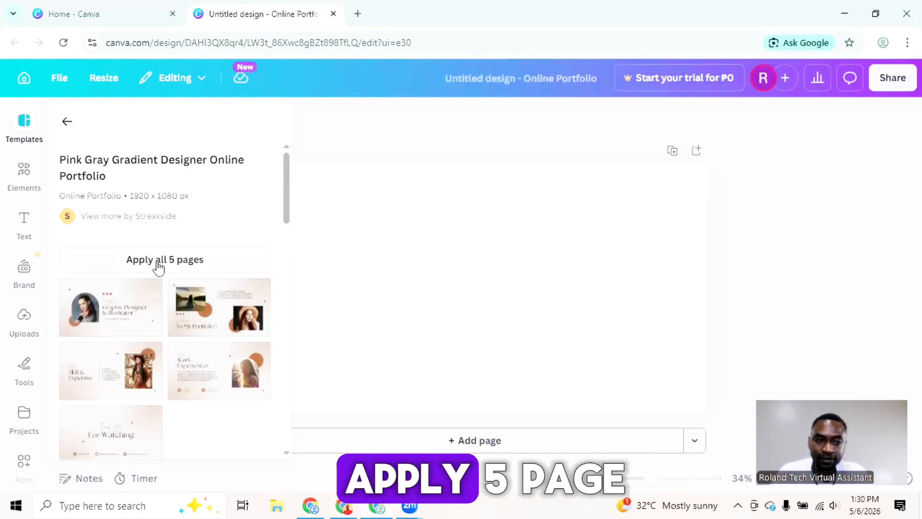
{"action": "left_click", "coordinate": [159, 264]}
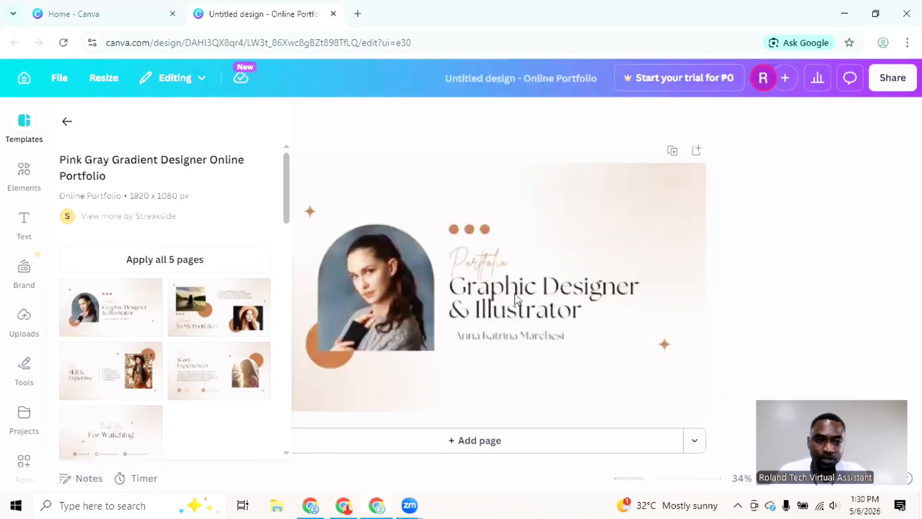
{"action": "scroll", "coordinate": [740, 288], "scroll_direction": "down", "scroll_amount": 12}
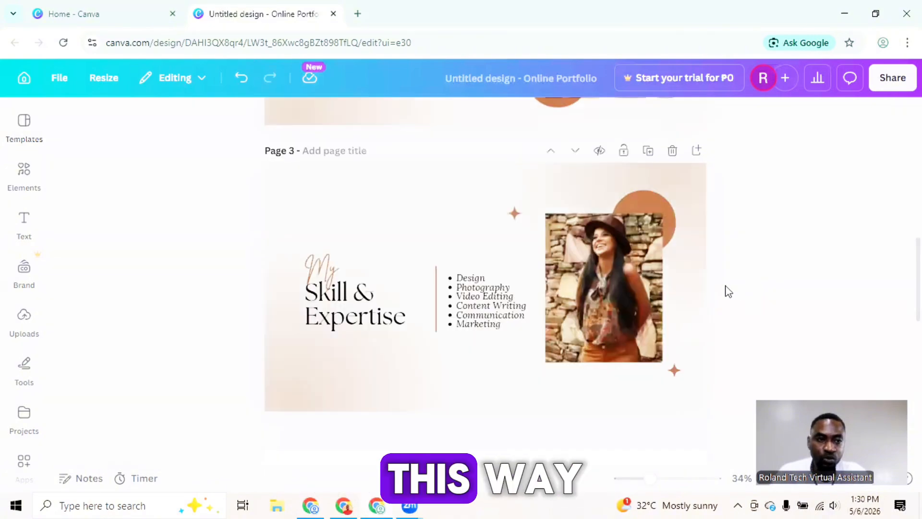
{"action": "scroll", "coordinate": [728, 292], "scroll_direction": "up", "scroll_amount": 15}
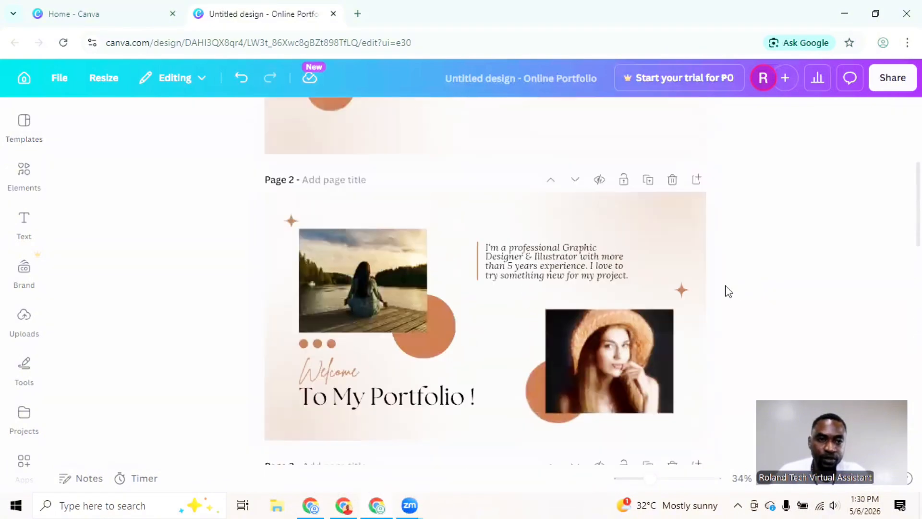
{"action": "scroll", "coordinate": [729, 292], "scroll_direction": "up", "scroll_amount": 1}
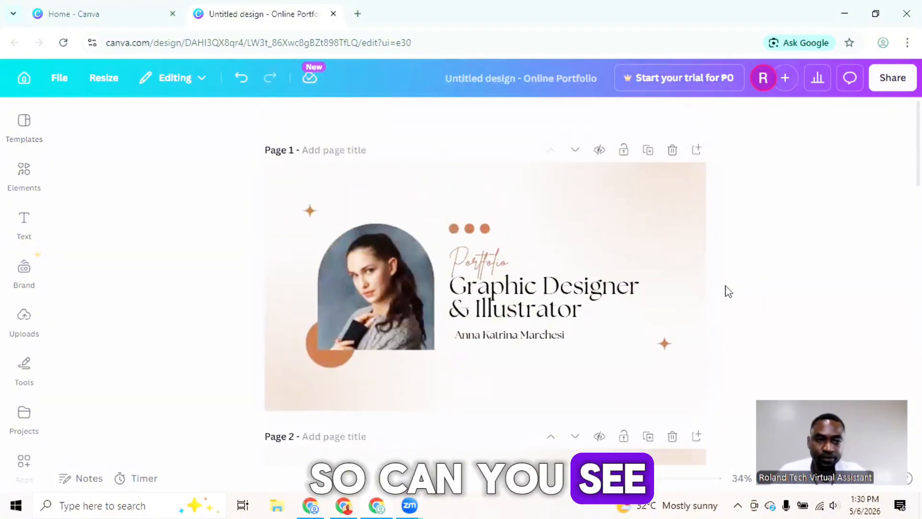
{"action": "scroll", "coordinate": [730, 301], "scroll_direction": "down", "scroll_amount": 3}
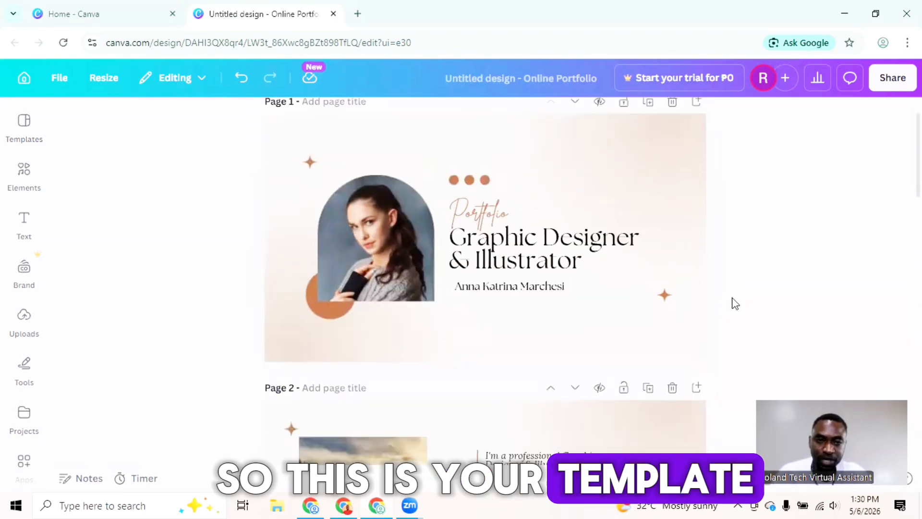
{"action": "scroll", "coordinate": [735, 302], "scroll_direction": "up", "scroll_amount": 3}
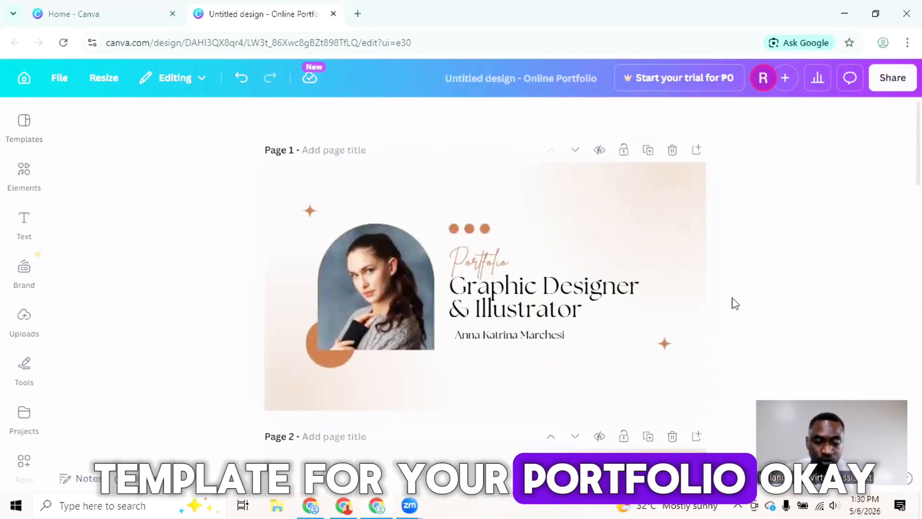
{"action": "scroll", "coordinate": [735, 303], "scroll_direction": "down", "scroll_amount": 2}
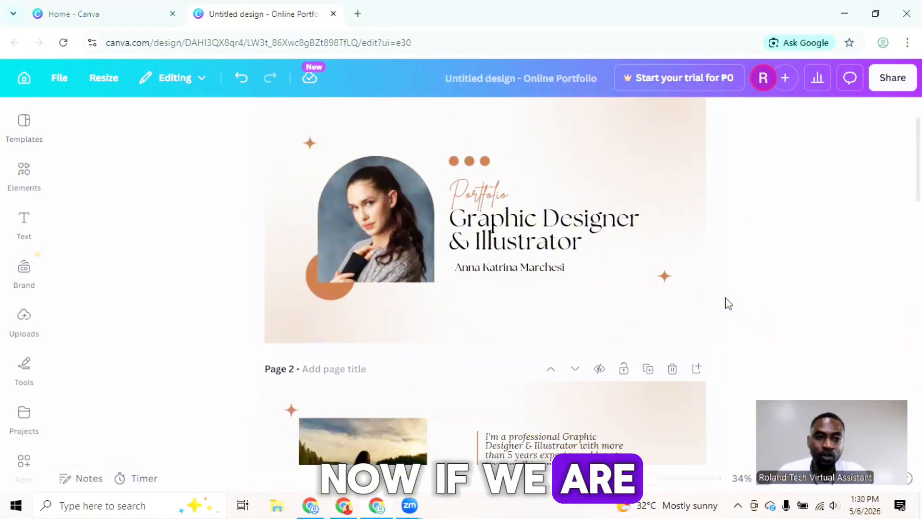
{"action": "scroll", "coordinate": [729, 302], "scroll_direction": "down", "scroll_amount": 5}
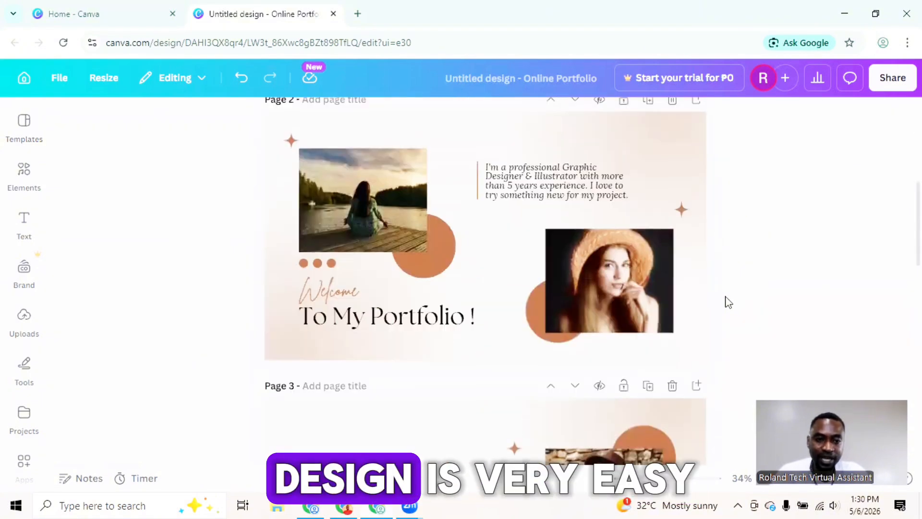
{"action": "scroll", "coordinate": [729, 303], "scroll_direction": "down", "scroll_amount": 1}
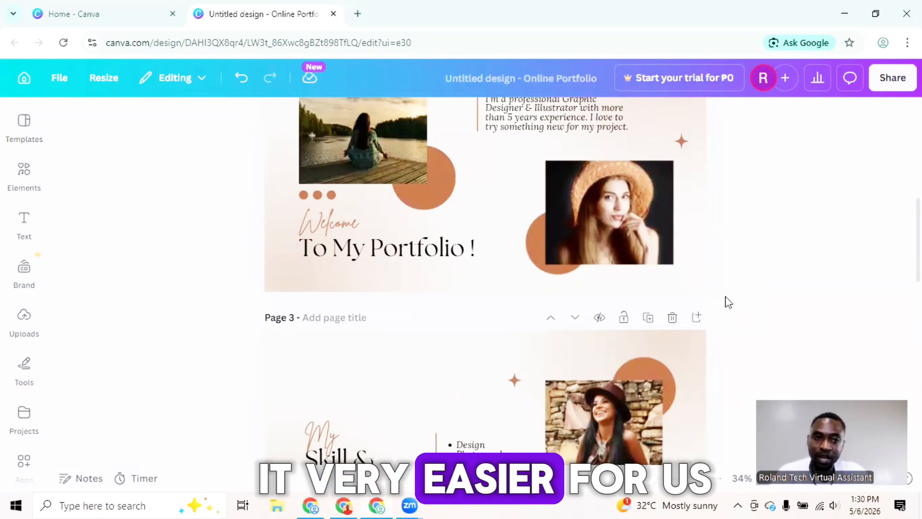
{"action": "scroll", "coordinate": [729, 303], "scroll_direction": "down", "scroll_amount": 1}
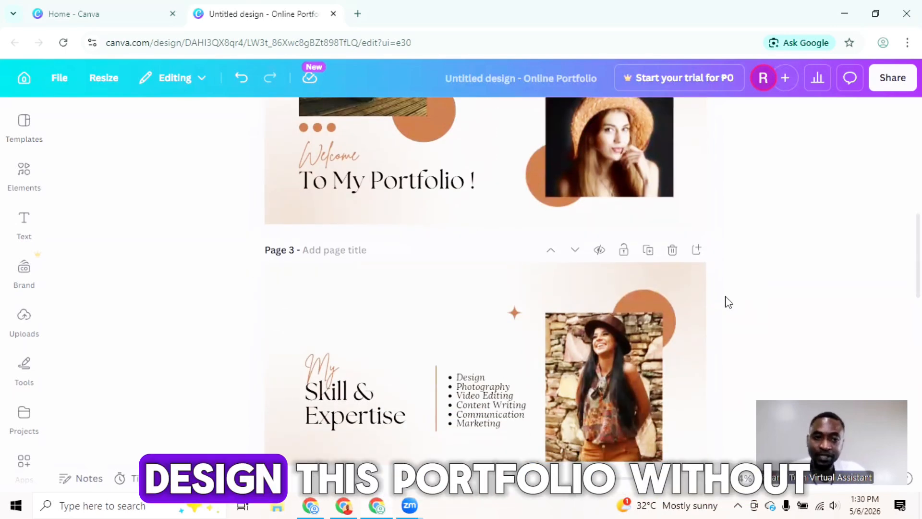
{"action": "scroll", "coordinate": [728, 302], "scroll_direction": "down", "scroll_amount": 1}
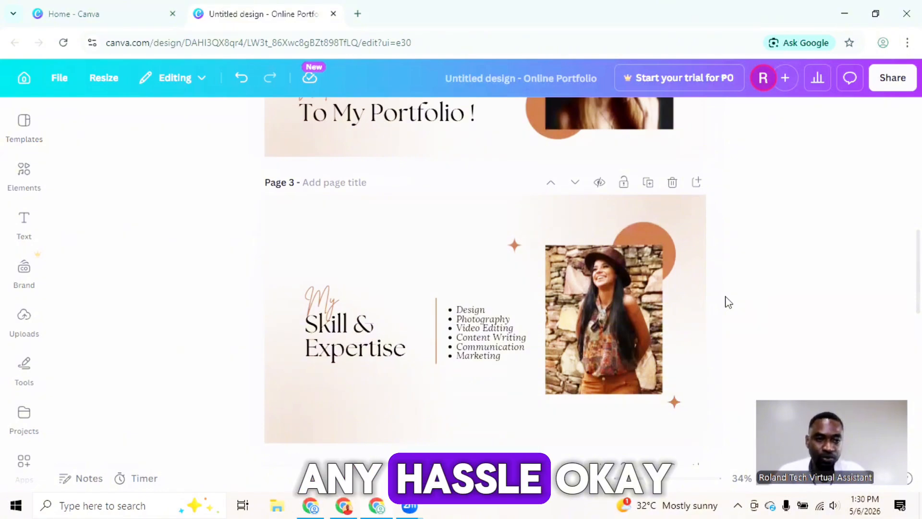
{"action": "scroll", "coordinate": [728, 303], "scroll_direction": "down", "scroll_amount": 6}
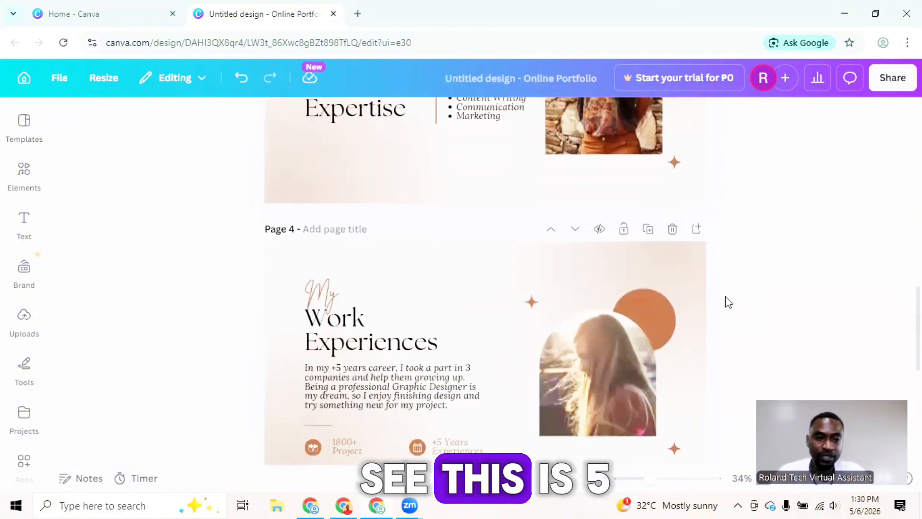
{"action": "scroll", "coordinate": [729, 302], "scroll_direction": "down", "scroll_amount": 2}
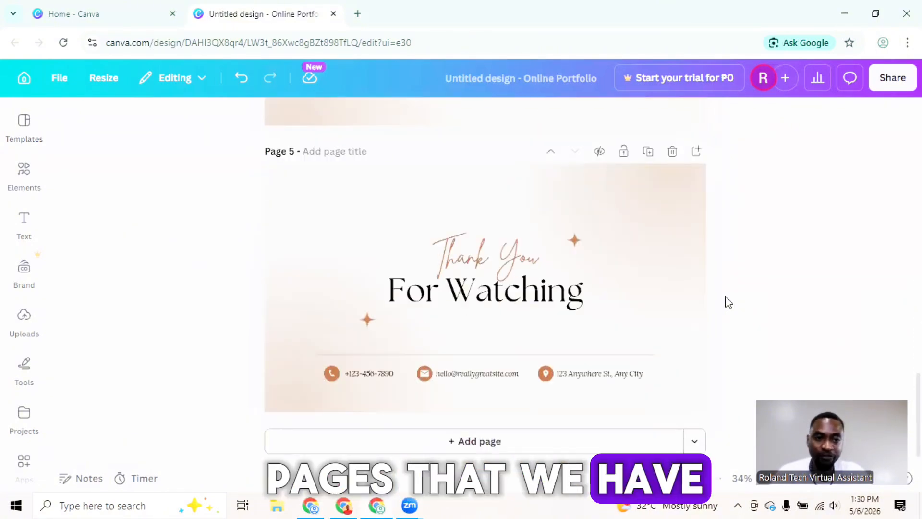
{"action": "scroll", "coordinate": [728, 303], "scroll_direction": "up", "scroll_amount": 7}
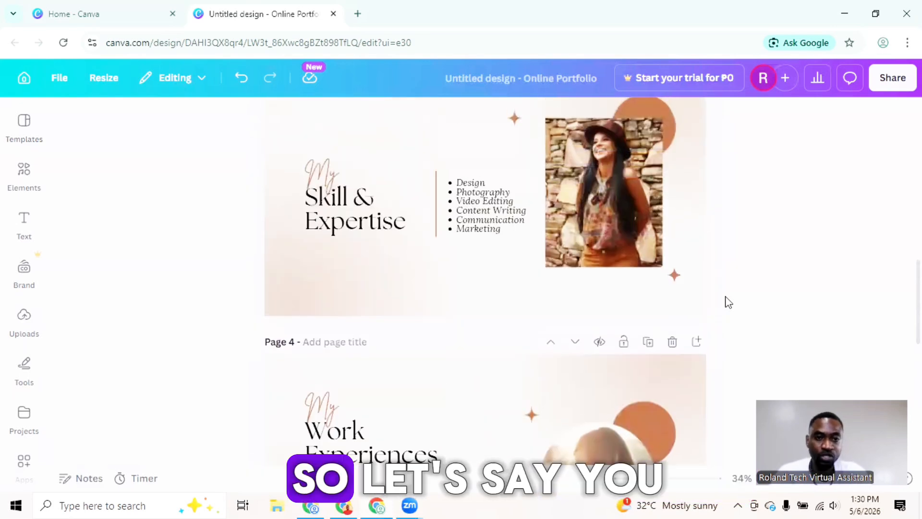
{"action": "scroll", "coordinate": [728, 302], "scroll_direction": "up", "scroll_amount": 4}
{"action": "scroll", "coordinate": [729, 303], "scroll_direction": "up", "scroll_amount": 6}
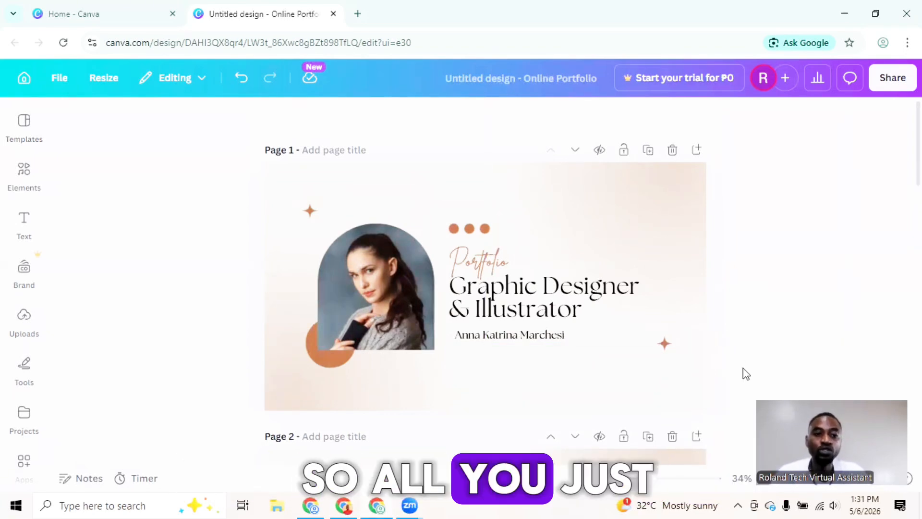
Replace the page-1 headline 'Graphic Designer & Illustrator' with 'Administrative VA'
{"action": "scroll", "coordinate": [711, 353], "scroll_direction": "down", "scroll_amount": 2}
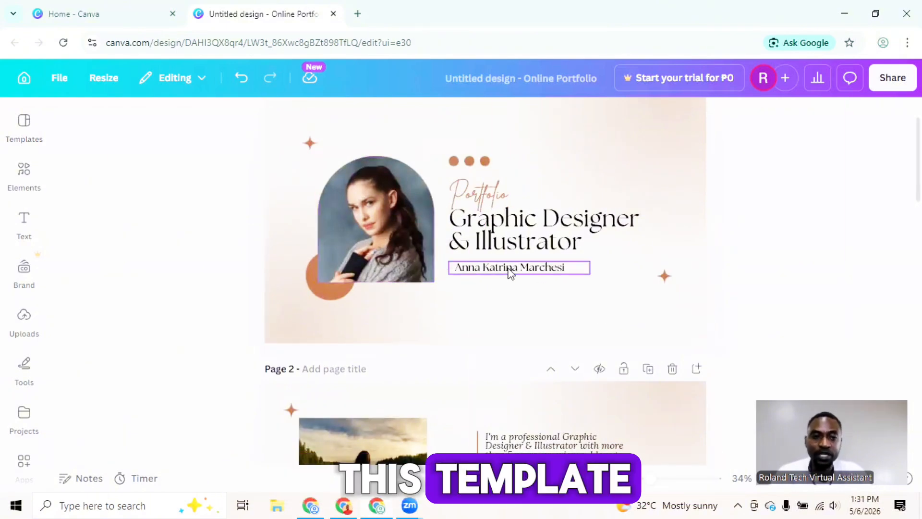
{"action": "scroll", "coordinate": [570, 295], "scroll_direction": "up", "scroll_amount": 2}
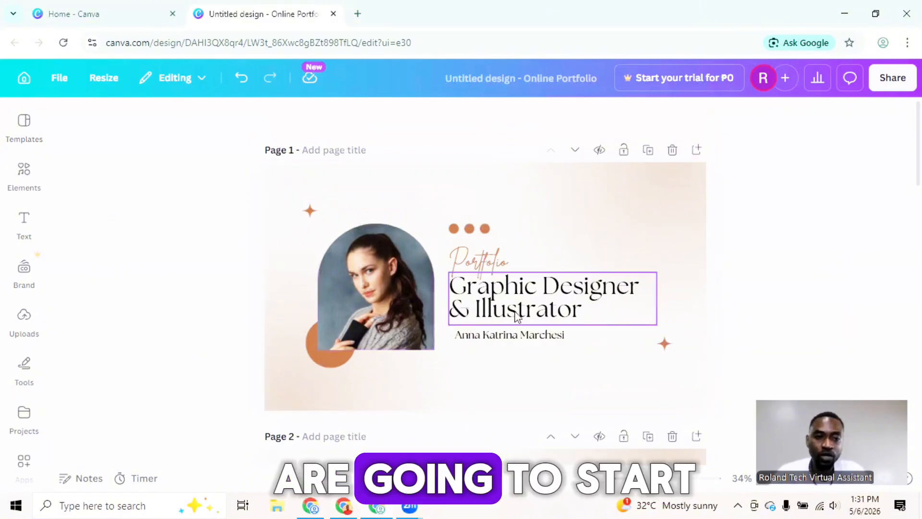
{"action": "left_click", "coordinate": [565, 308]}
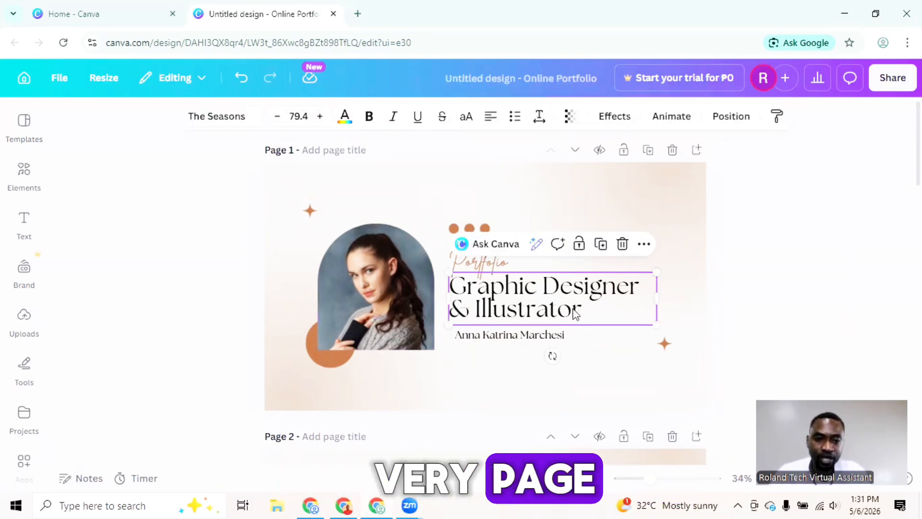
{"action": "double_click", "coordinate": [584, 310]}
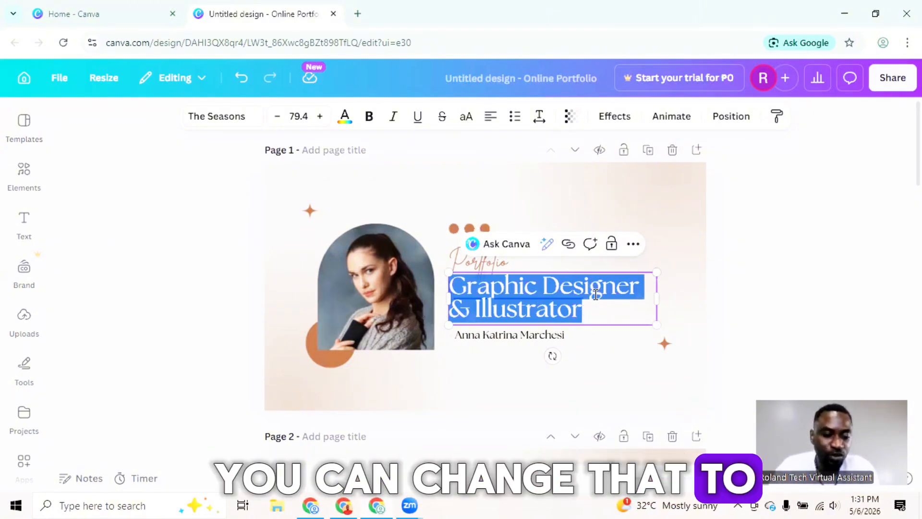
{"action": "type", "text": "Administrative VA"}
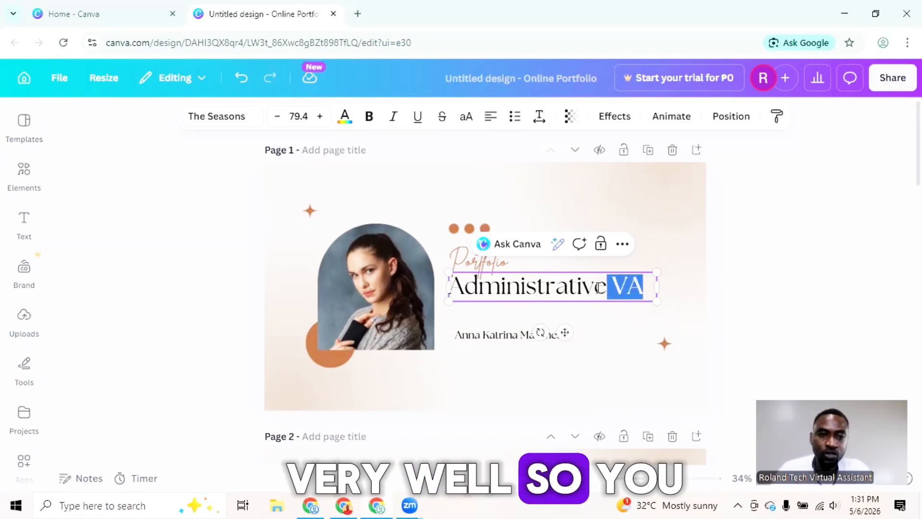
Make the Administrative VA headline bold, leaving it non-italic
{"action": "left_click_drag", "start_coordinate": [598, 287], "coordinate": [466, 301]}
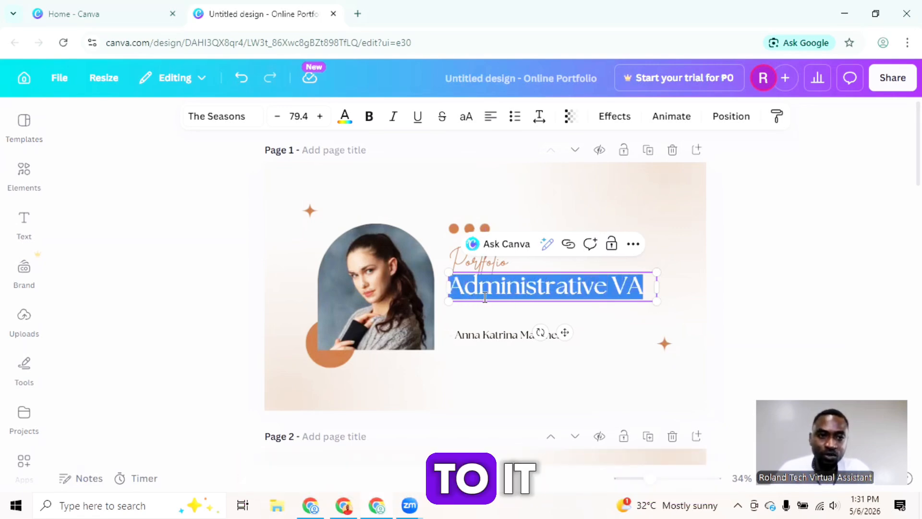
{"action": "left_click", "coordinate": [368, 119]}
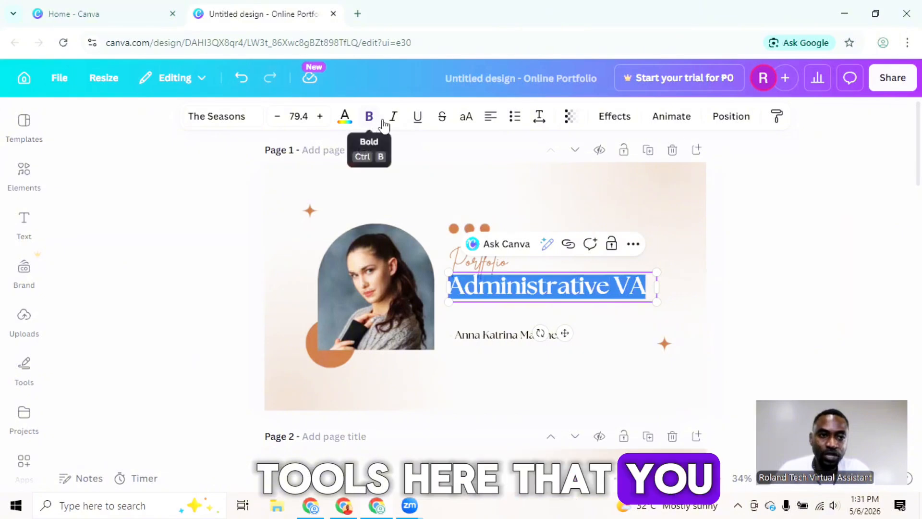
{"action": "left_click", "coordinate": [400, 121]}
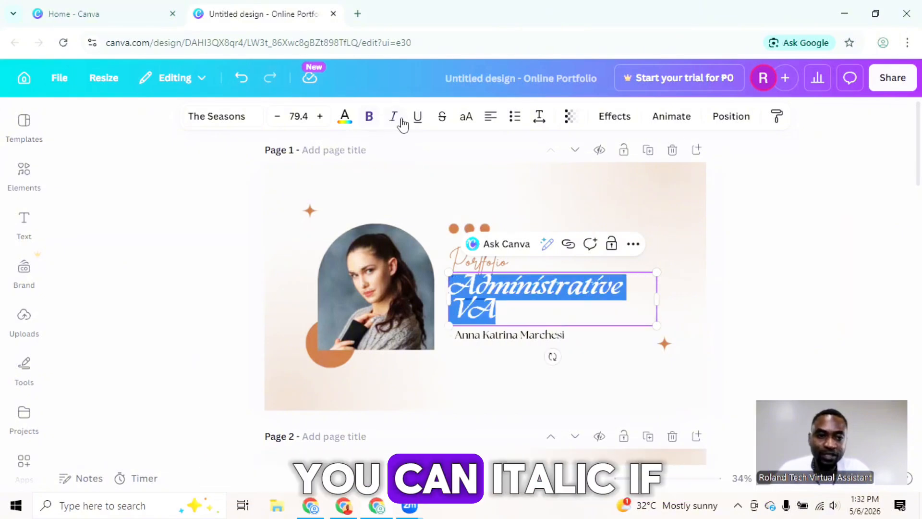
{"action": "left_click", "coordinate": [396, 122]}
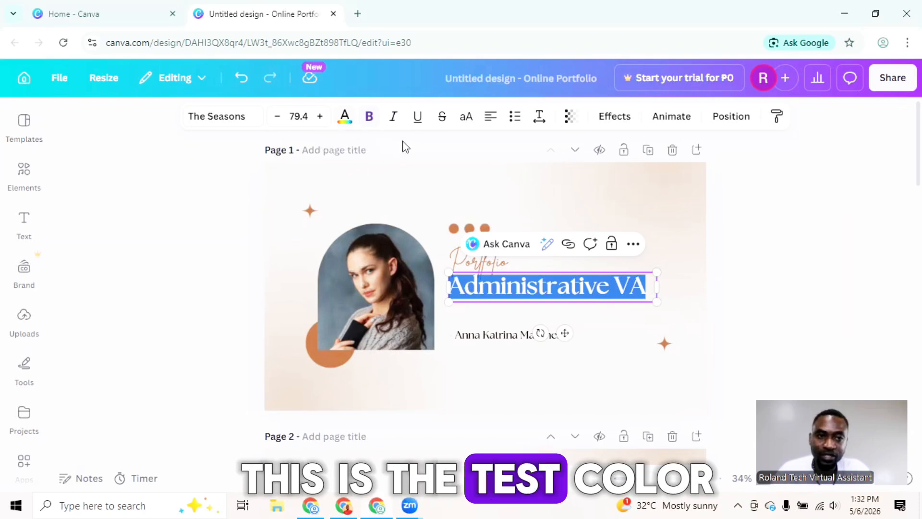
{"action": "left_click", "coordinate": [344, 117]}
Colour the Administrative VA headline with the deep blue default solid swatch
{"action": "scroll", "coordinate": [222, 338], "scroll_direction": "down", "scroll_amount": 3}
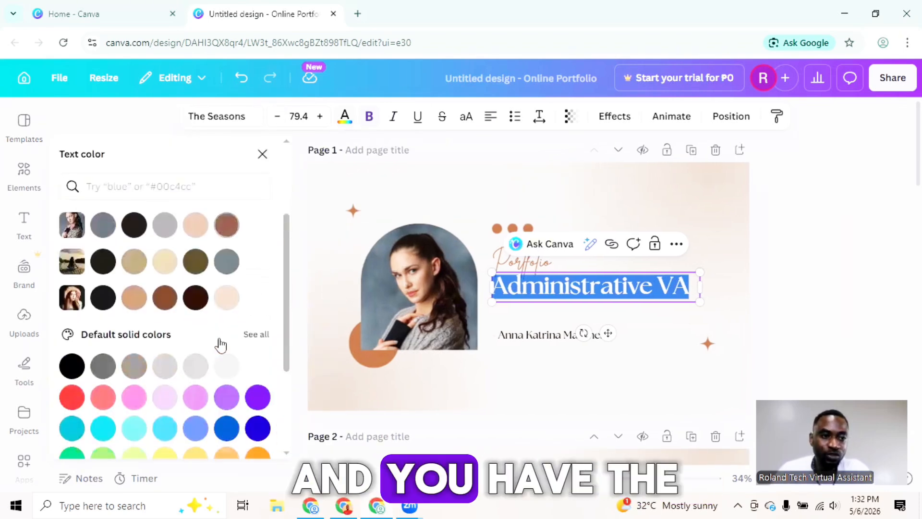
{"action": "scroll", "coordinate": [213, 360], "scroll_direction": "down", "scroll_amount": 3}
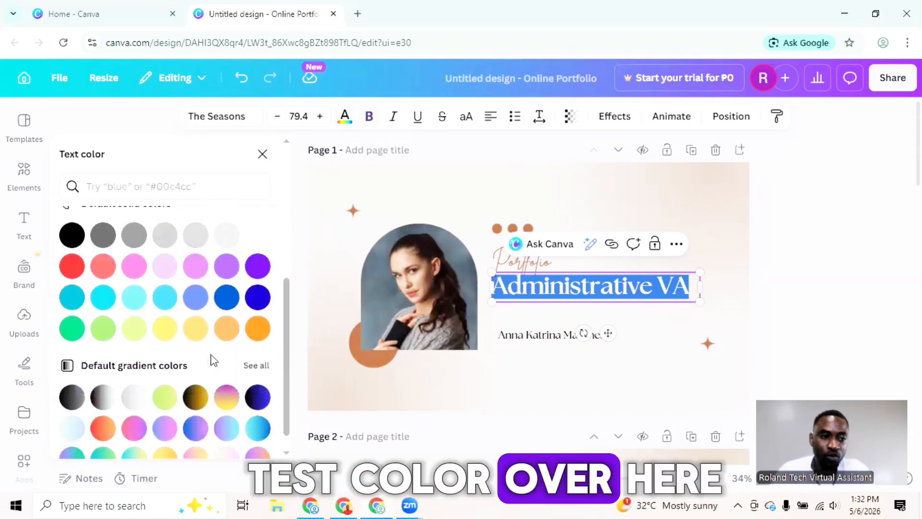
{"action": "left_click", "coordinate": [262, 292]}
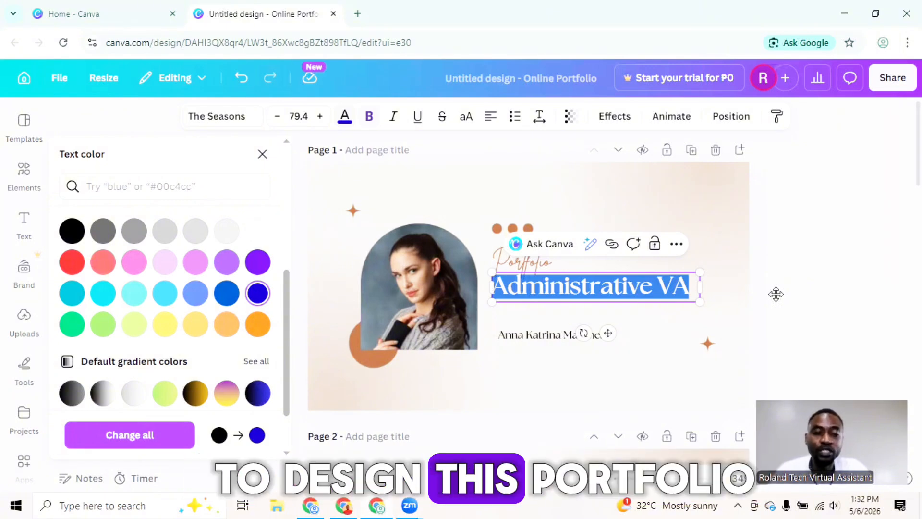
{"action": "left_click", "coordinate": [746, 294]}
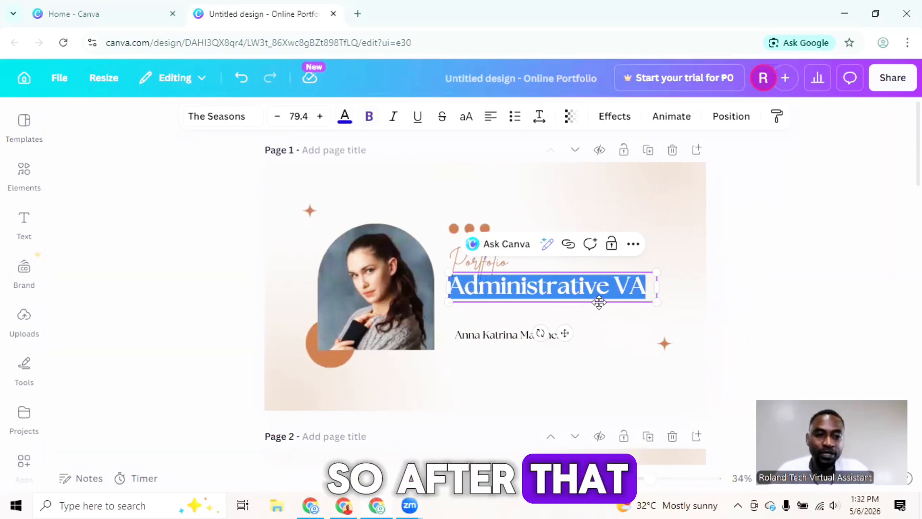
Delete the sample name below the headline and type the owner's own name
{"action": "left_click", "coordinate": [725, 286]}
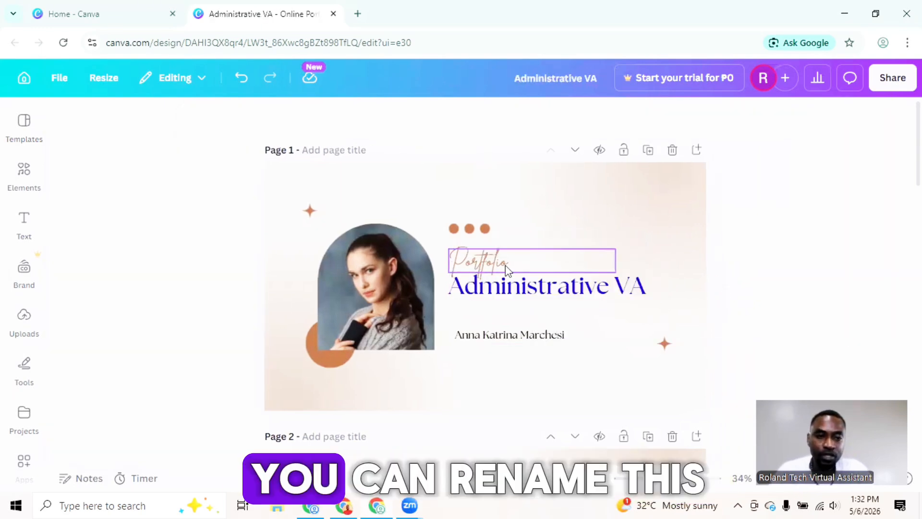
{"action": "double_click", "coordinate": [536, 336]}
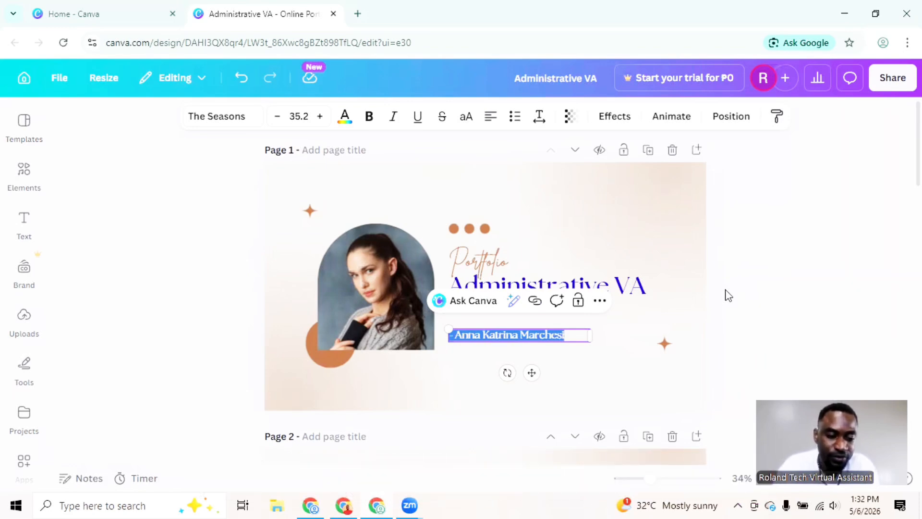
{"action": "key", "text": "BackSpace"}
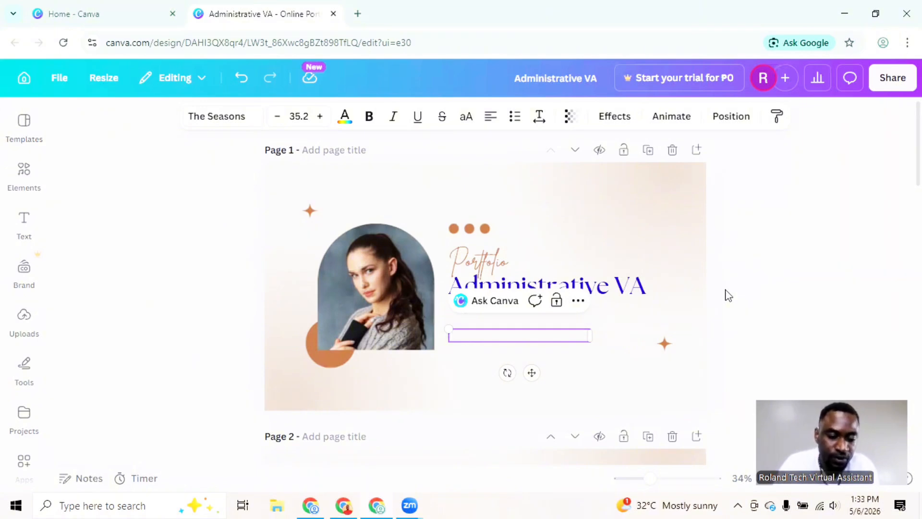
{"action": "type", "text": "Florence Aig"}
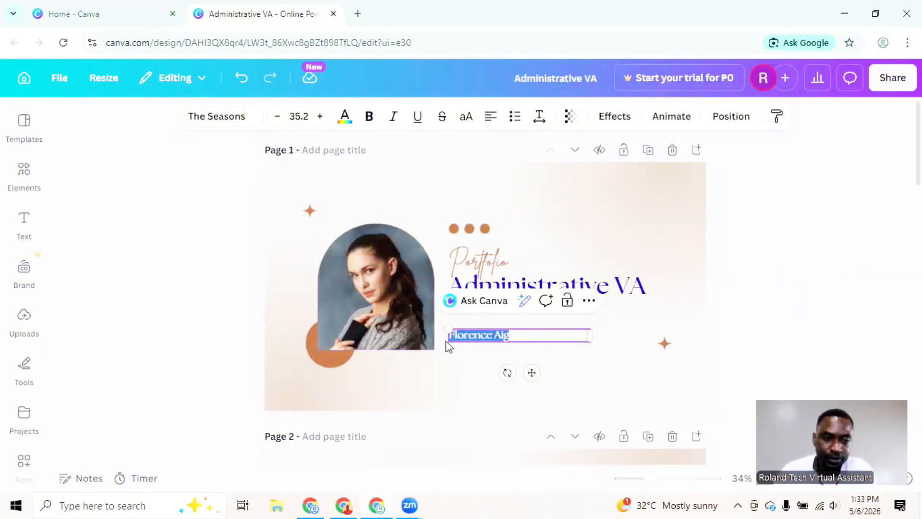
Set the name to bold Canva Sans, with no underline or italic
{"action": "left_click", "coordinate": [225, 118]}
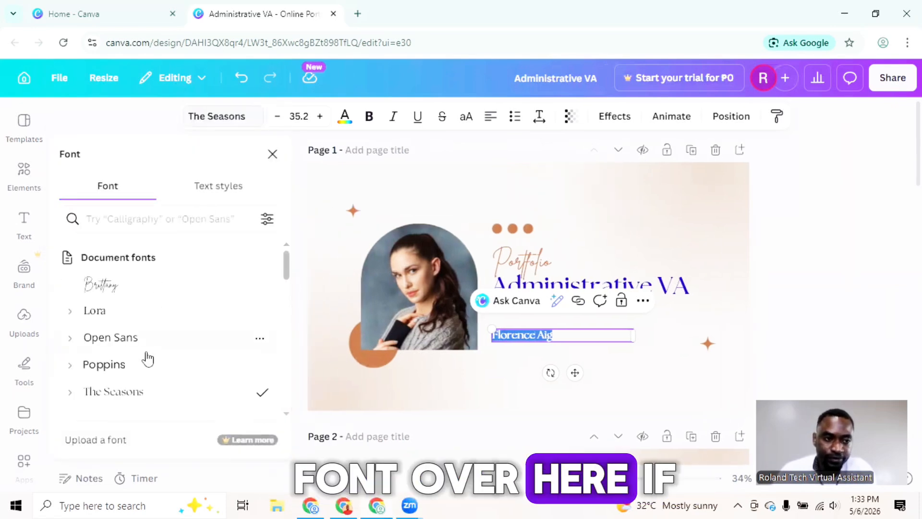
{"action": "scroll", "coordinate": [148, 358], "scroll_direction": "down", "scroll_amount": 2}
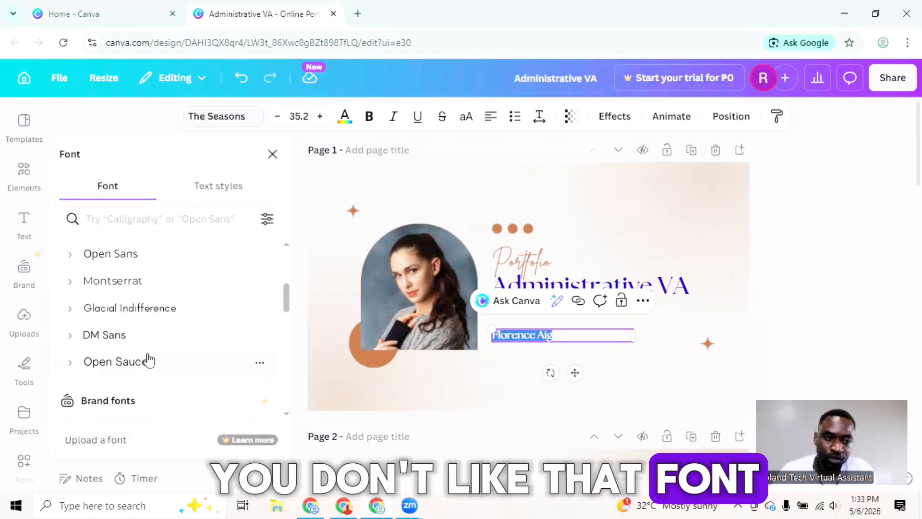
{"action": "scroll", "coordinate": [148, 362], "scroll_direction": "down", "scroll_amount": 3}
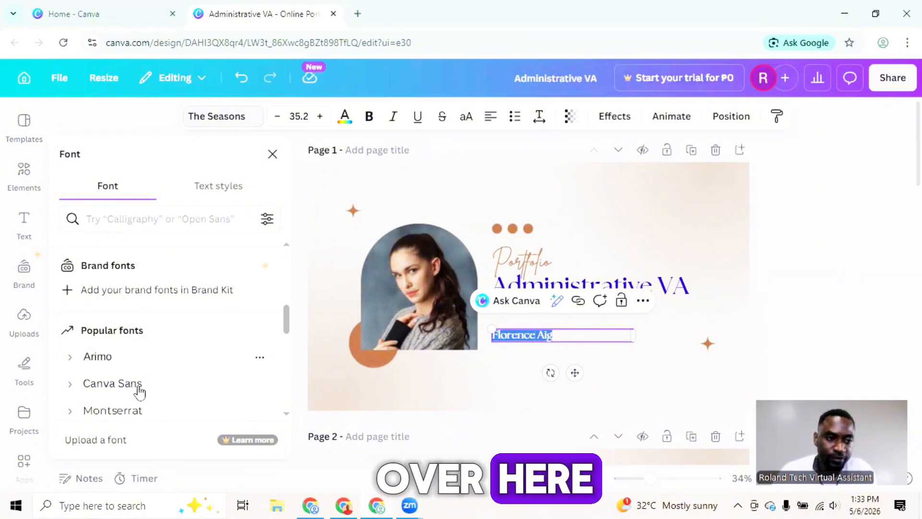
{"action": "left_click", "coordinate": [138, 384]}
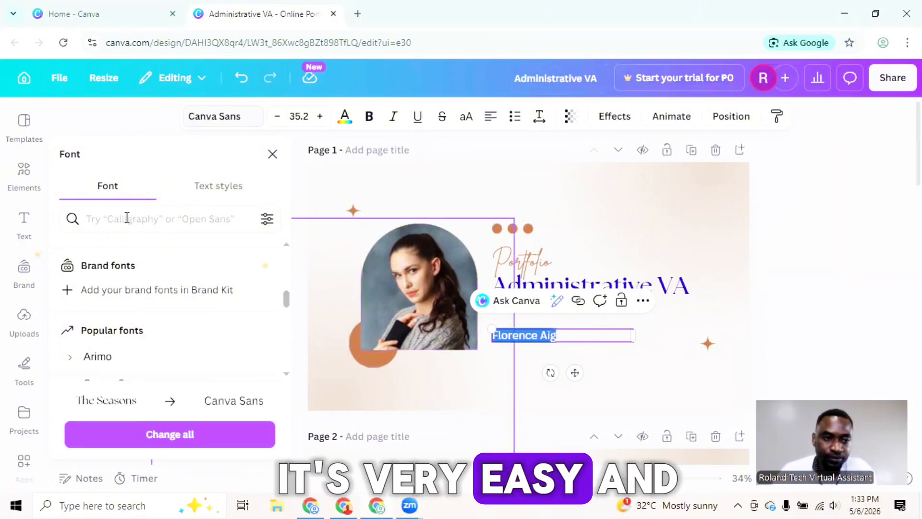
{"action": "left_click", "coordinate": [370, 117]}
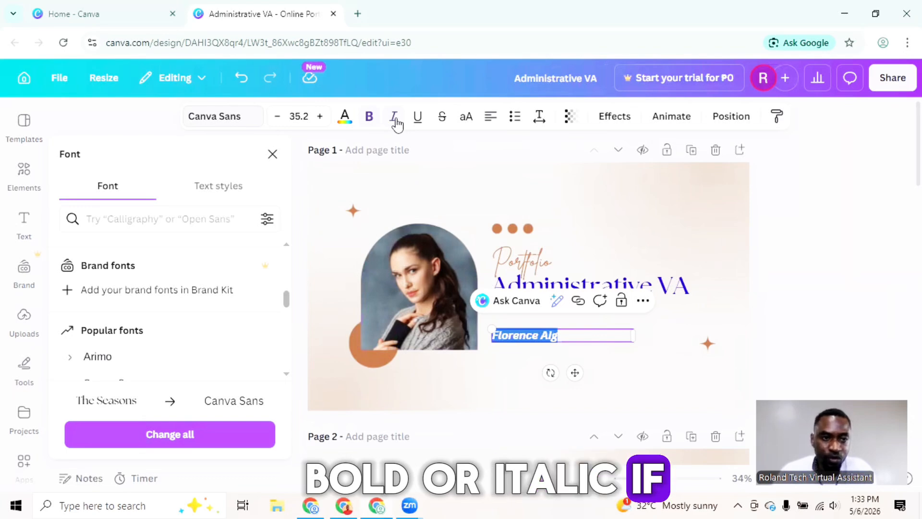
{"action": "left_click", "coordinate": [419, 118]}
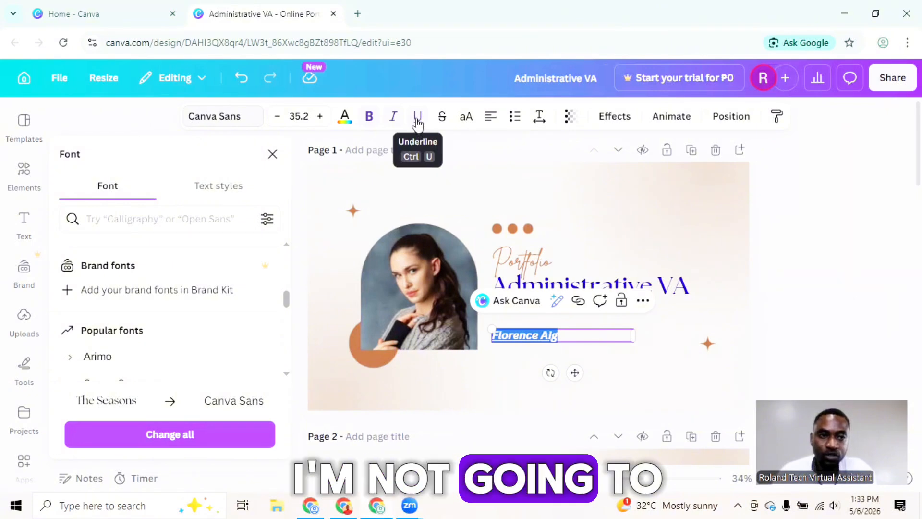
{"action": "left_click", "coordinate": [416, 120]}
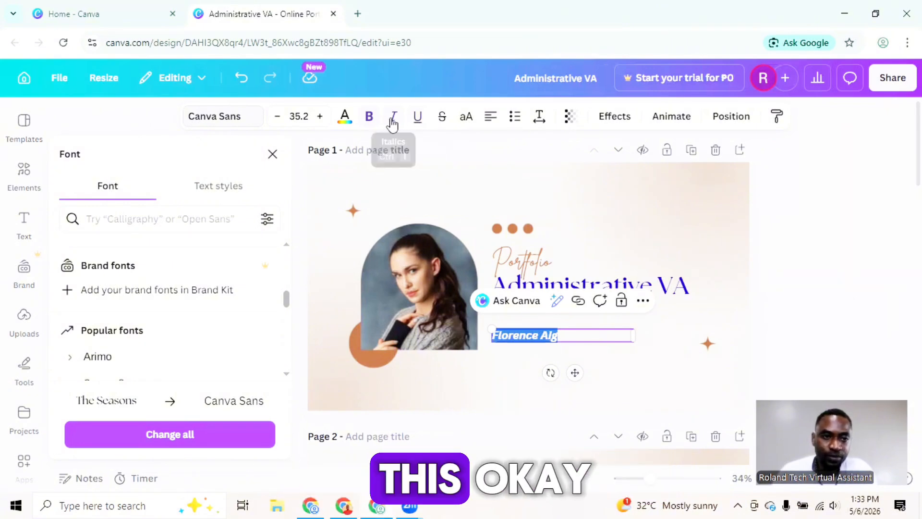
{"action": "left_click", "coordinate": [393, 121]}
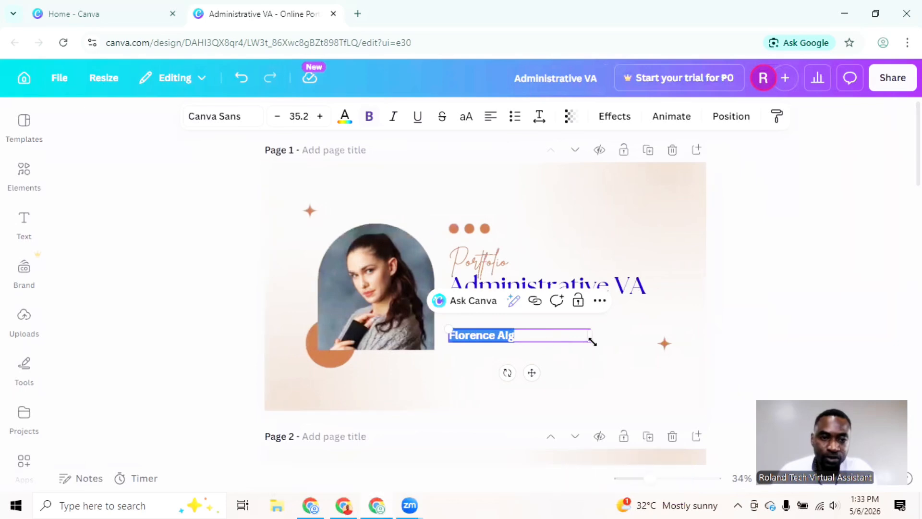
Drag the name text box's right edge left to narrow it
{"action": "left_click", "coordinate": [761, 342]}
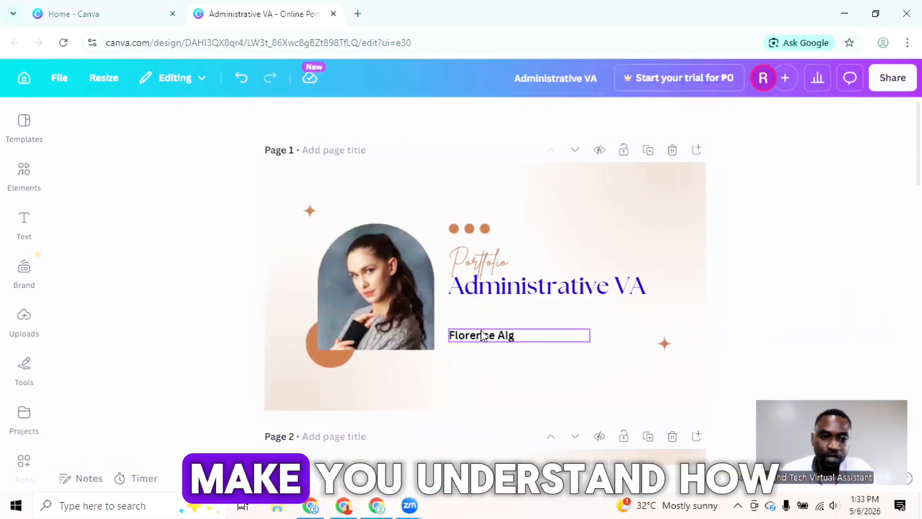
{"action": "left_click", "coordinate": [539, 335]}
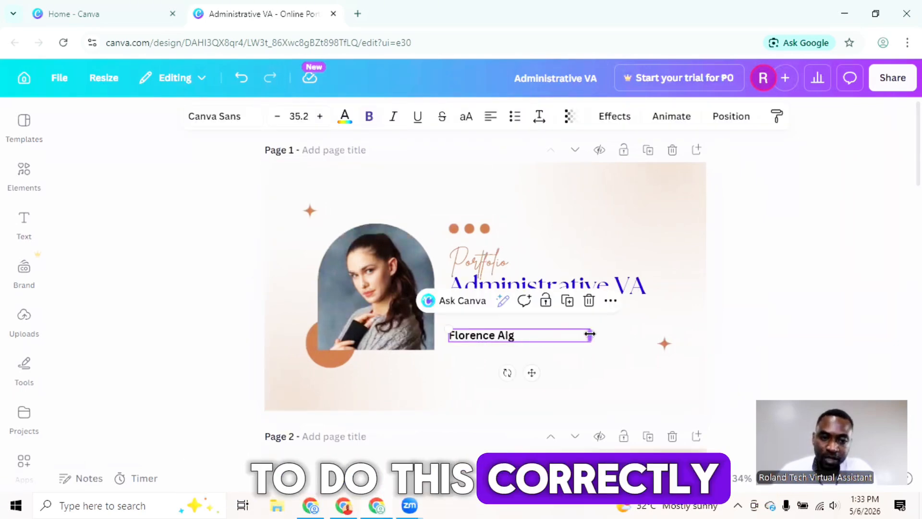
{"action": "left_click_drag", "start_coordinate": [589, 336], "coordinate": [526, 337]}
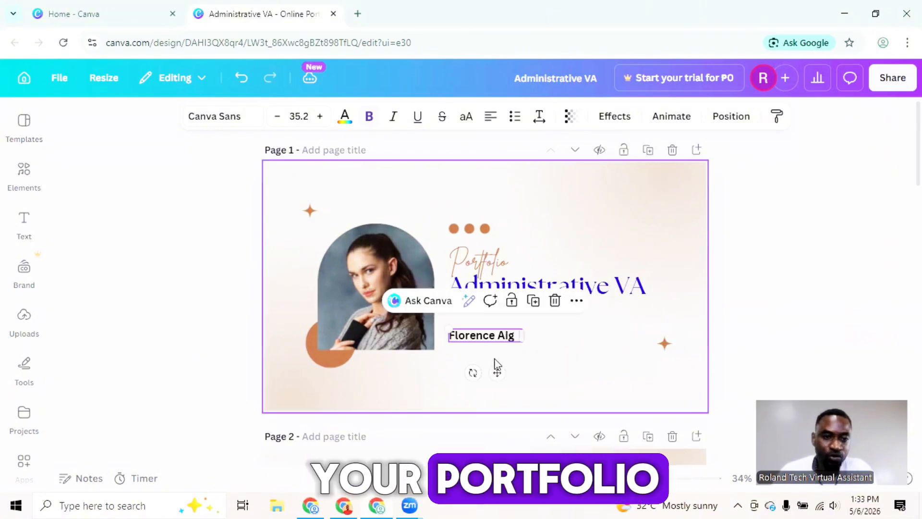
{"action": "left_click", "coordinate": [780, 301]}
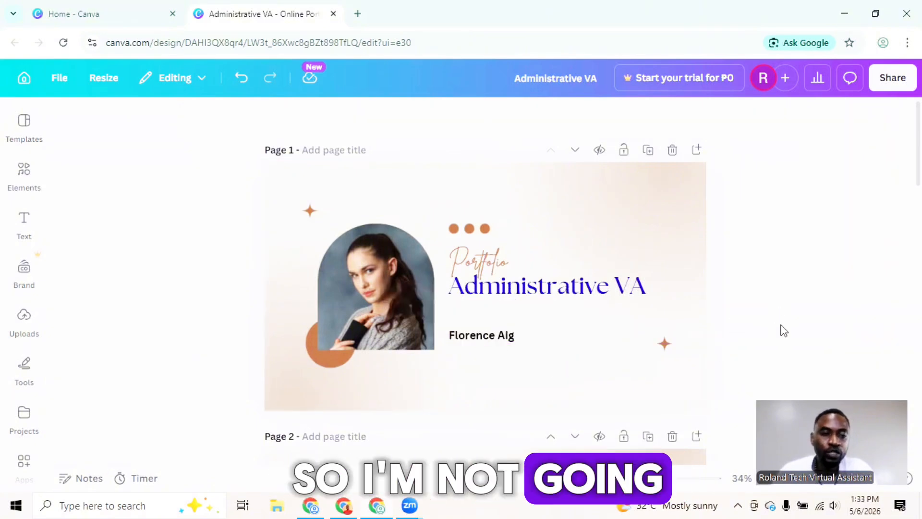
{"action": "scroll", "coordinate": [780, 353], "scroll_direction": "down", "scroll_amount": 2}
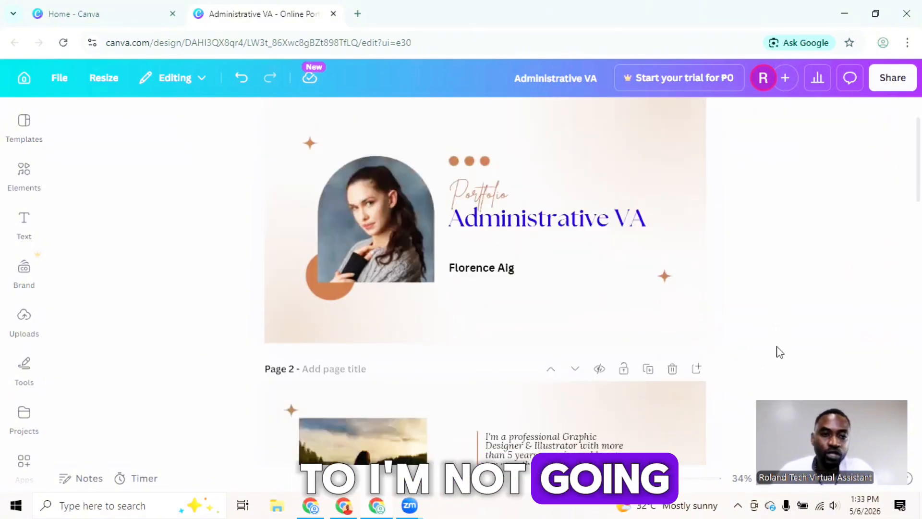
{"action": "scroll", "coordinate": [780, 352], "scroll_direction": "up", "scroll_amount": 2}
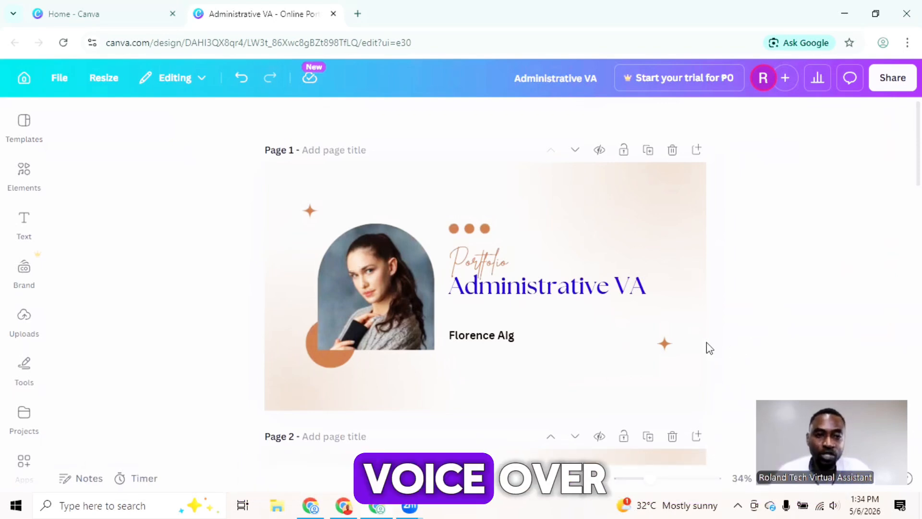
{"action": "scroll", "coordinate": [709, 347], "scroll_direction": "down", "scroll_amount": 2}
{"action": "scroll", "coordinate": [702, 351], "scroll_direction": "down", "scroll_amount": 2}
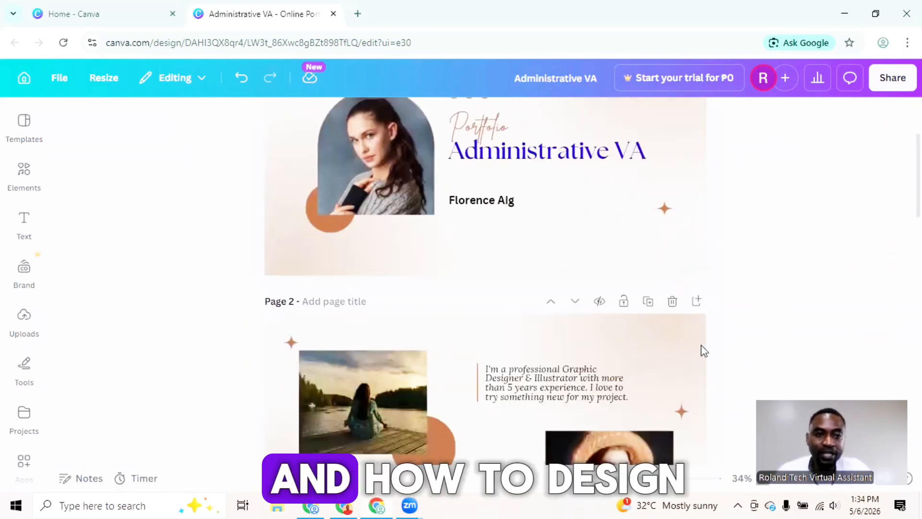
{"action": "scroll", "coordinate": [685, 375], "scroll_direction": "down", "scroll_amount": 2}
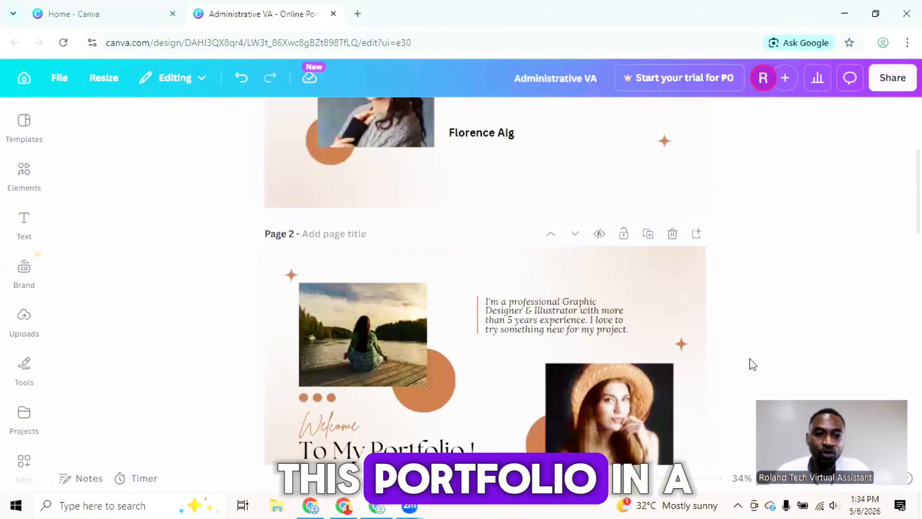
{"action": "scroll", "coordinate": [749, 365], "scroll_direction": "down", "scroll_amount": 2}
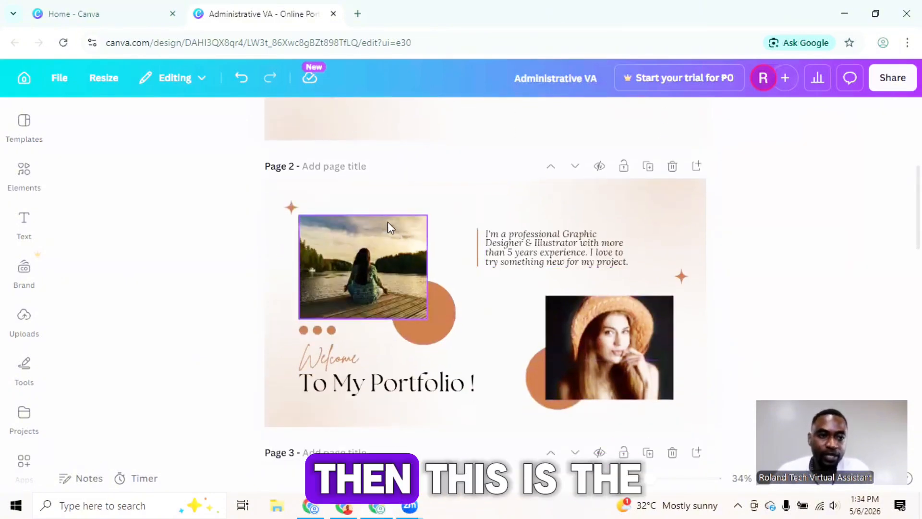
{"action": "scroll", "coordinate": [474, 243], "scroll_direction": "up", "scroll_amount": 8}
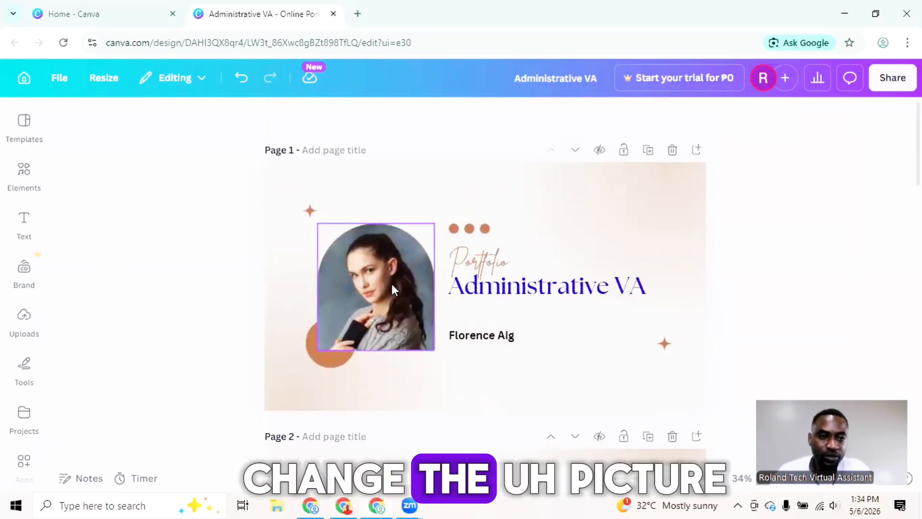
{"action": "left_click", "coordinate": [381, 317]}
{"action": "left_click", "coordinate": [165, 320]}
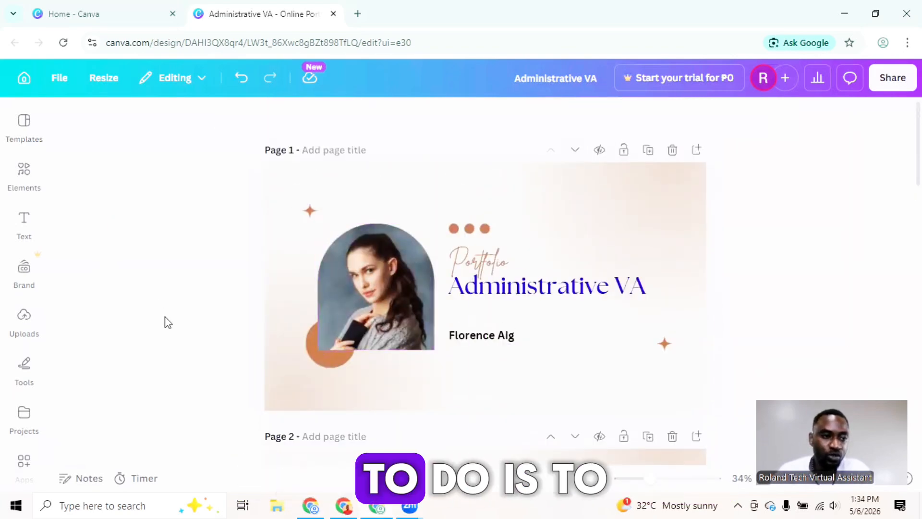
Upload photo 1 (1) from the Desktop portrait folder into Canva's Uploads
{"action": "left_click", "coordinate": [28, 327]}
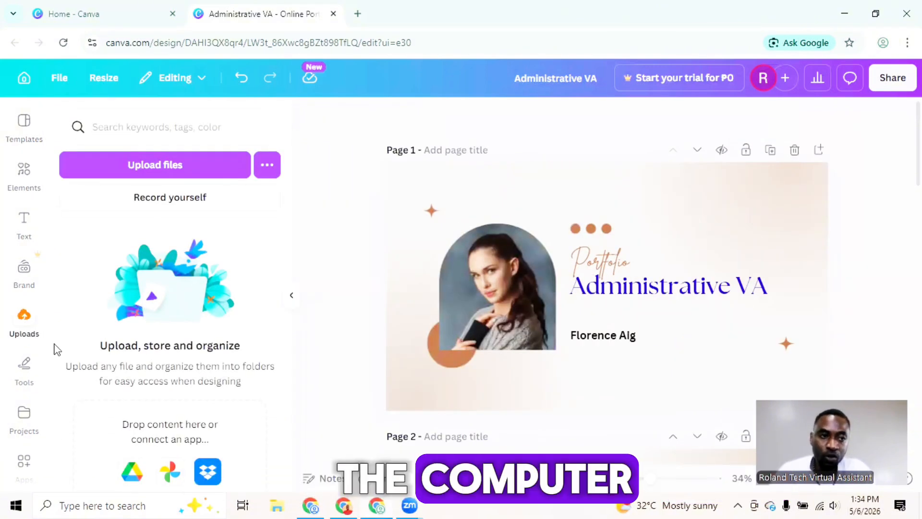
{"action": "left_click", "coordinate": [170, 168]}
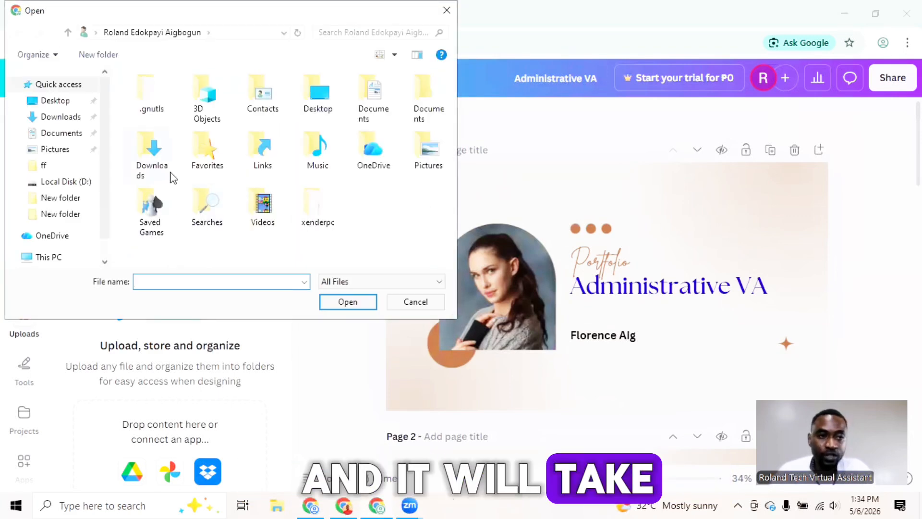
{"action": "left_click", "coordinate": [63, 102]}
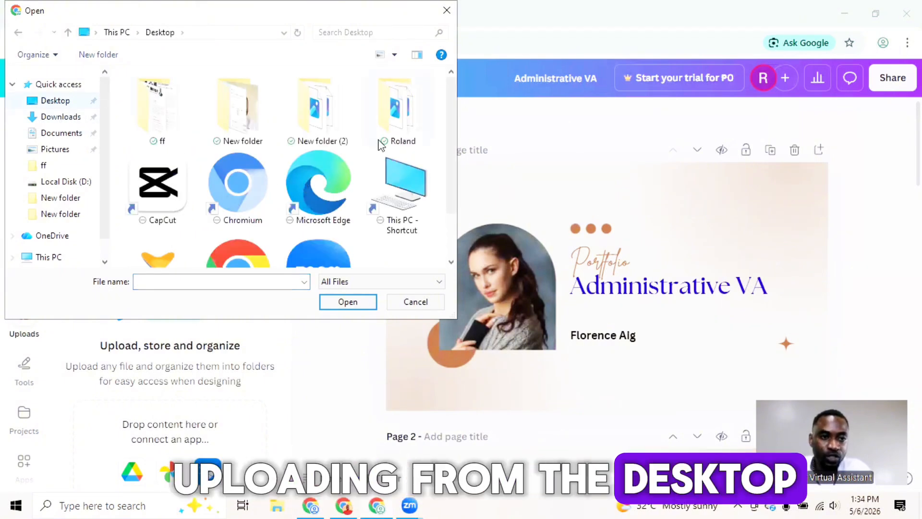
{"action": "double_click", "coordinate": [416, 128]}
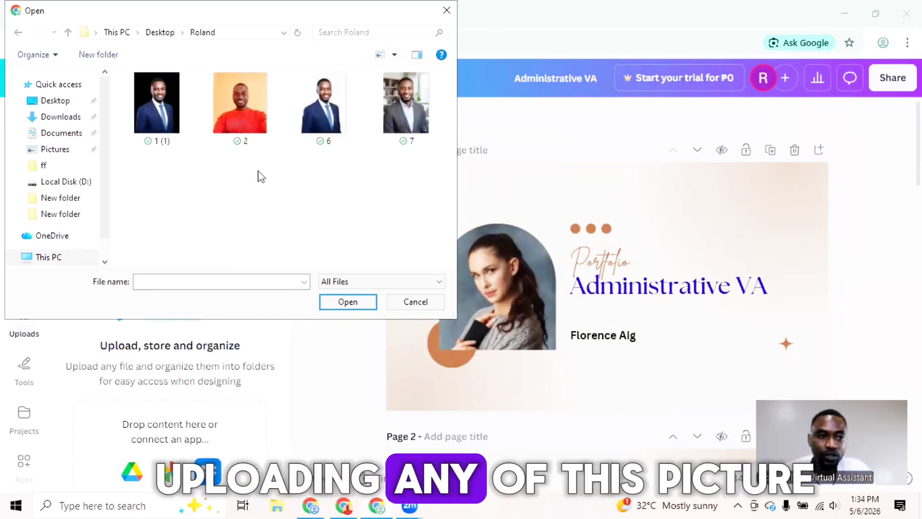
{"action": "left_click", "coordinate": [159, 119]}
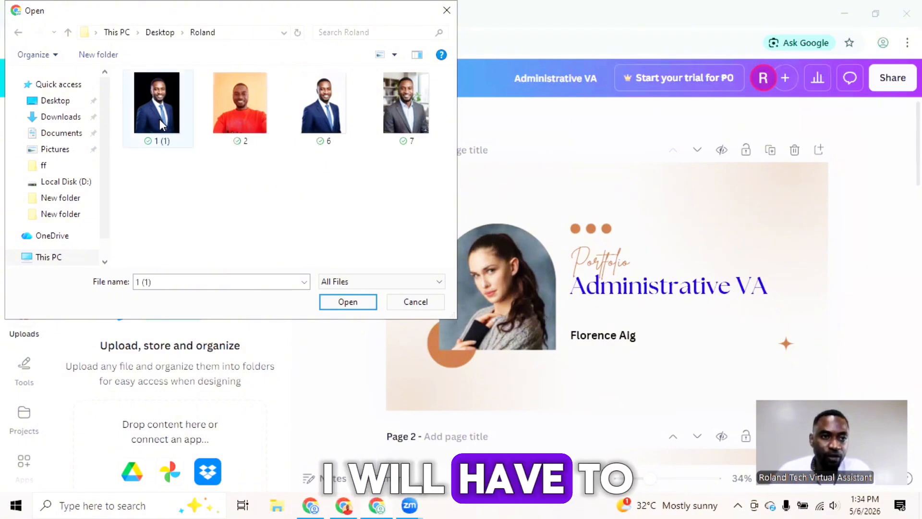
{"action": "double_click", "coordinate": [160, 119]}
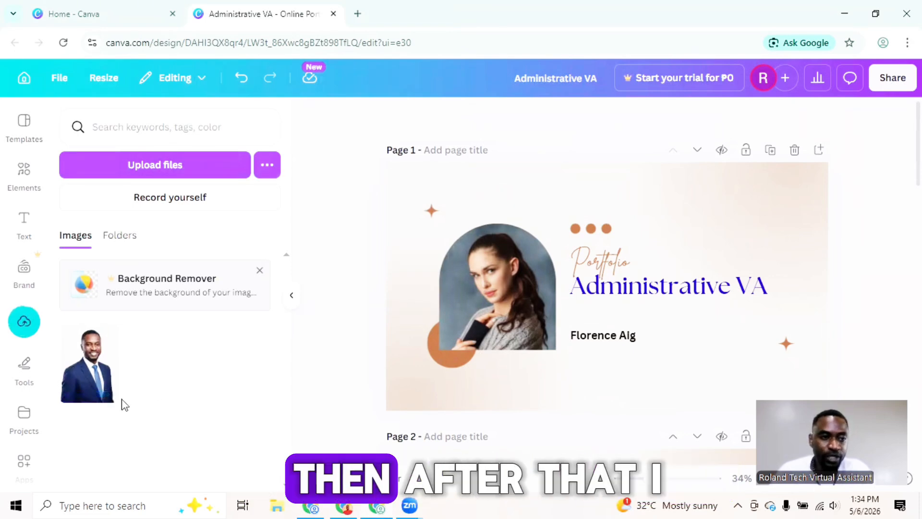
Try the blue-suit headshot in the cover's arched frame, then undo and delete the photo
{"action": "left_click_drag", "start_coordinate": [87, 384], "coordinate": [586, 335]}
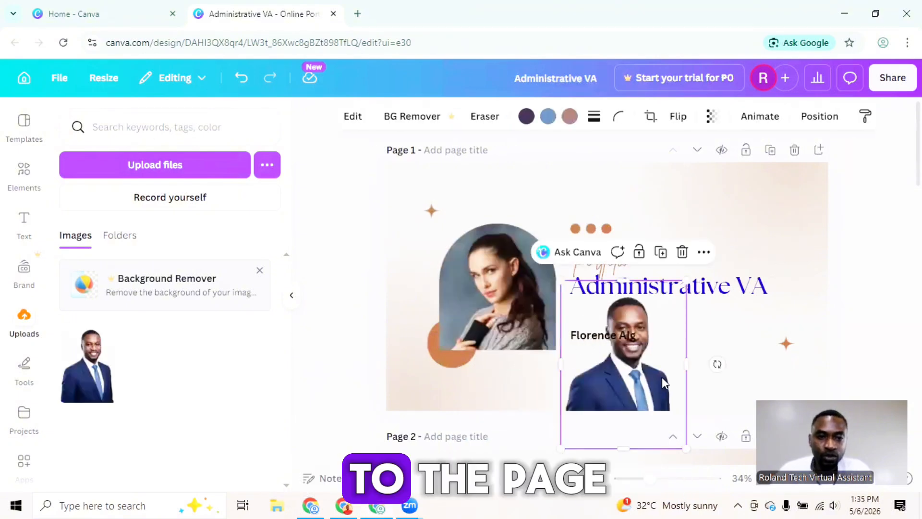
{"action": "left_click", "coordinate": [291, 295]}
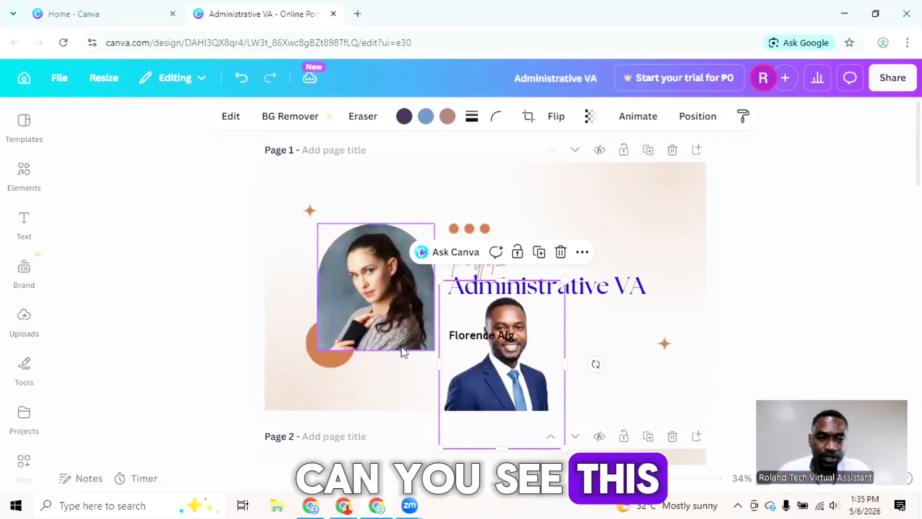
{"action": "left_click_drag", "start_coordinate": [509, 396], "coordinate": [394, 343]}
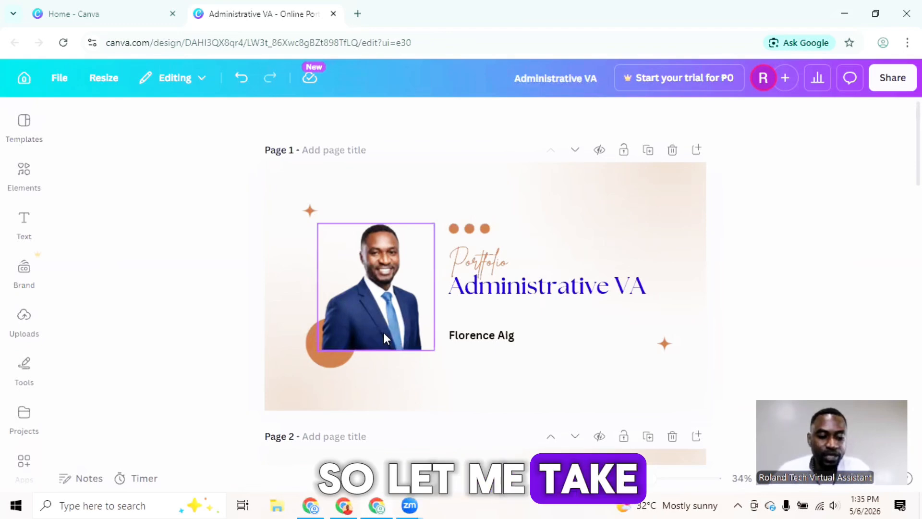
{"action": "key", "text": "ctrl+z"}
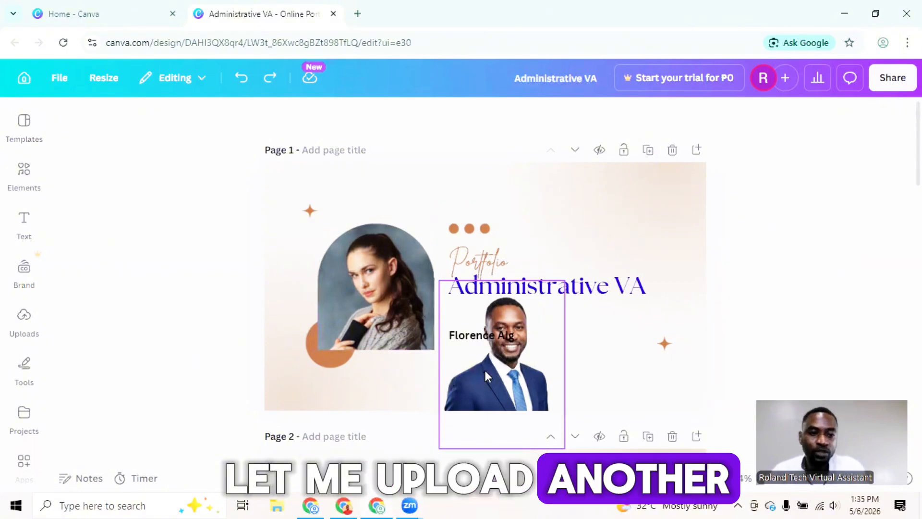
{"action": "left_click", "coordinate": [493, 380]}
{"action": "key", "text": "Delete"}
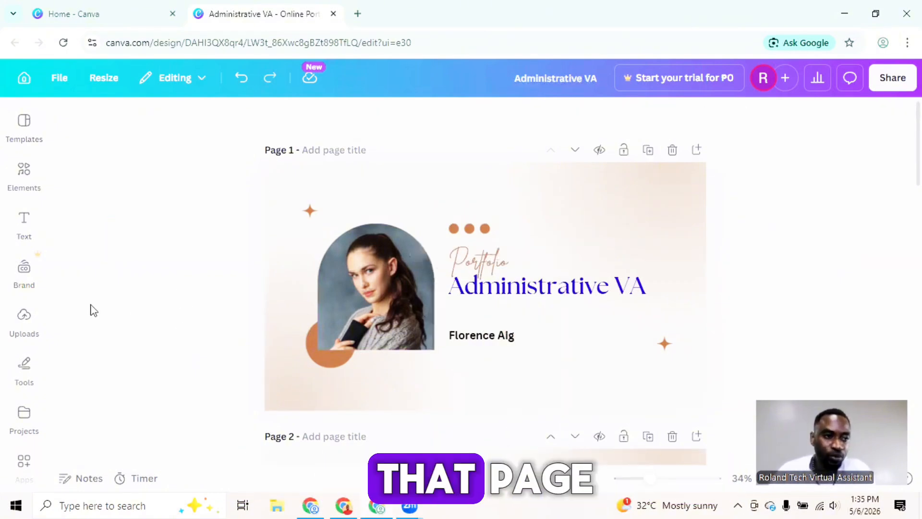
Upload the grey-suit portrait, photo 7, from the computer into Uploads
{"action": "left_click", "coordinate": [26, 325]}
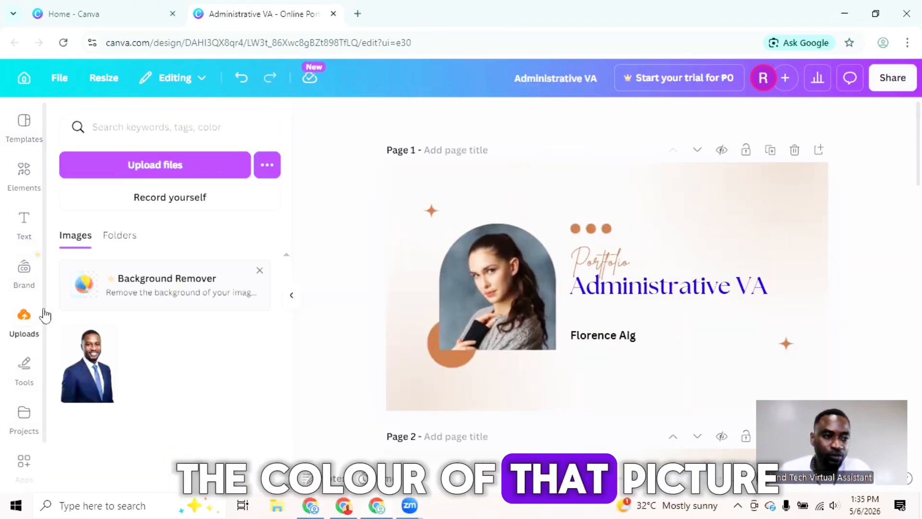
{"action": "left_click", "coordinate": [188, 167]}
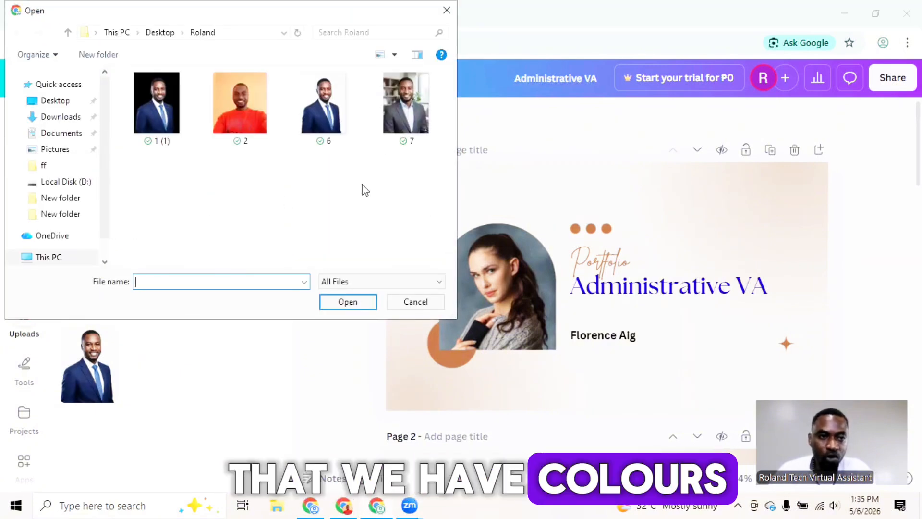
{"action": "left_click", "coordinate": [329, 121]}
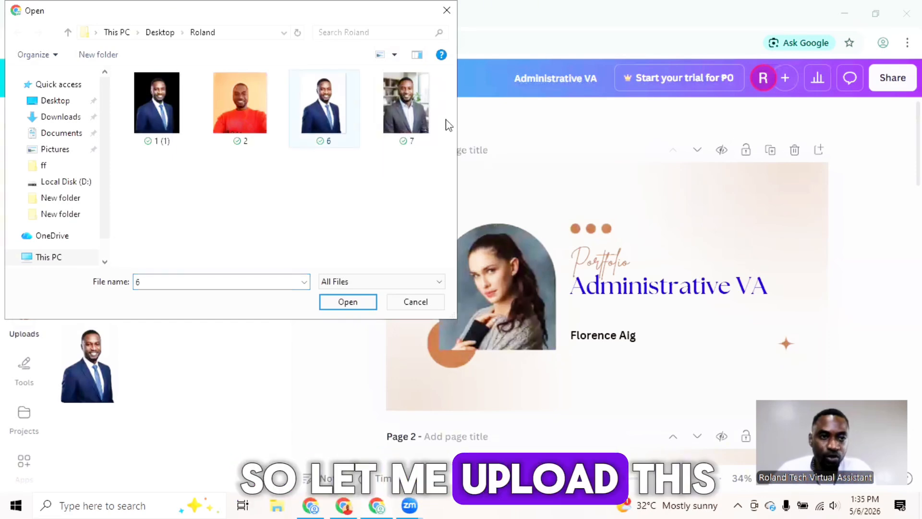
{"action": "double_click", "coordinate": [407, 111]}
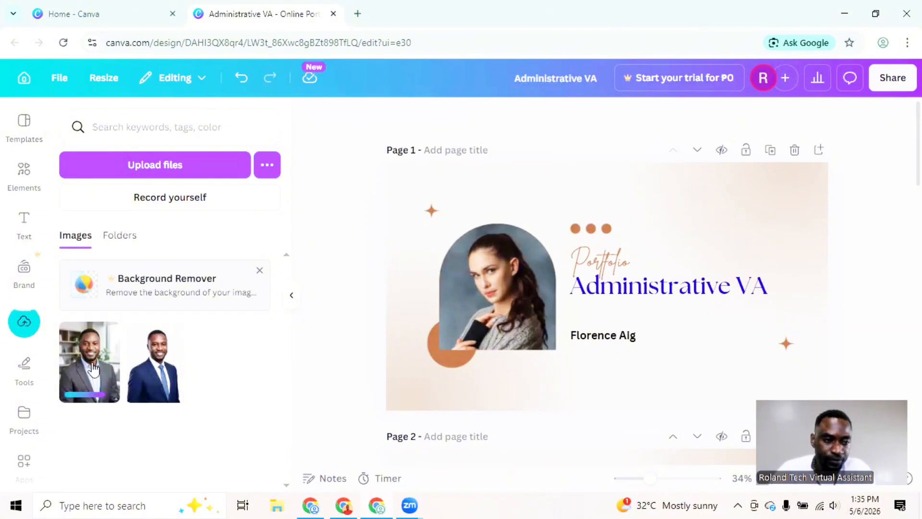
{"action": "left_click_drag", "start_coordinate": [93, 370], "coordinate": [630, 349]}
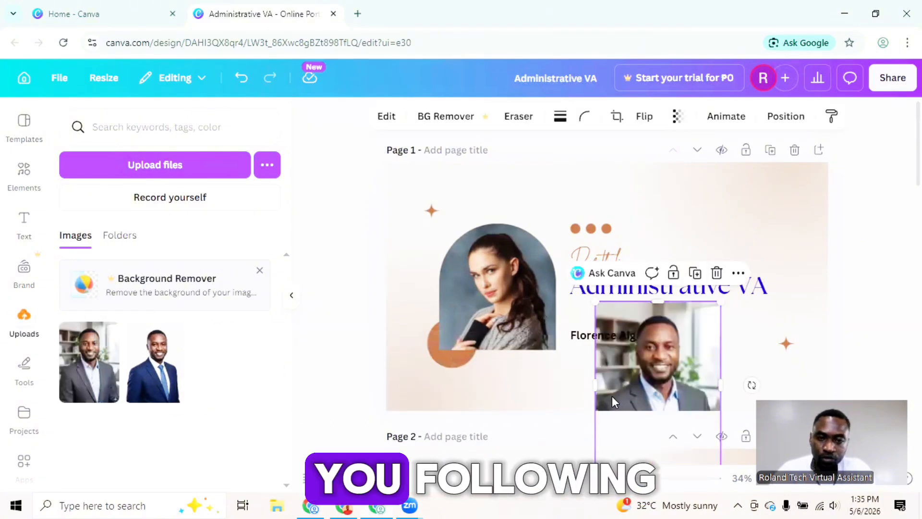
{"action": "scroll", "coordinate": [612, 396], "scroll_direction": "down", "scroll_amount": 2}
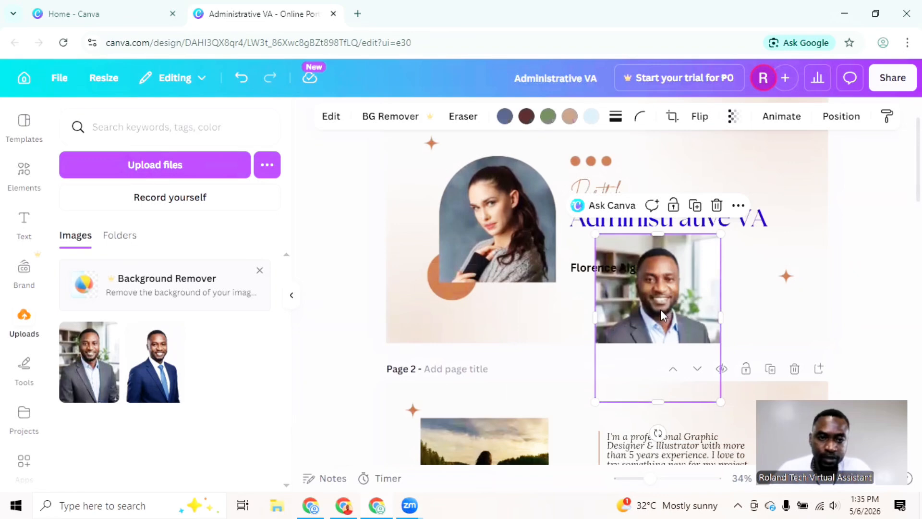
{"action": "left_click_drag", "start_coordinate": [661, 312], "coordinate": [503, 321]}
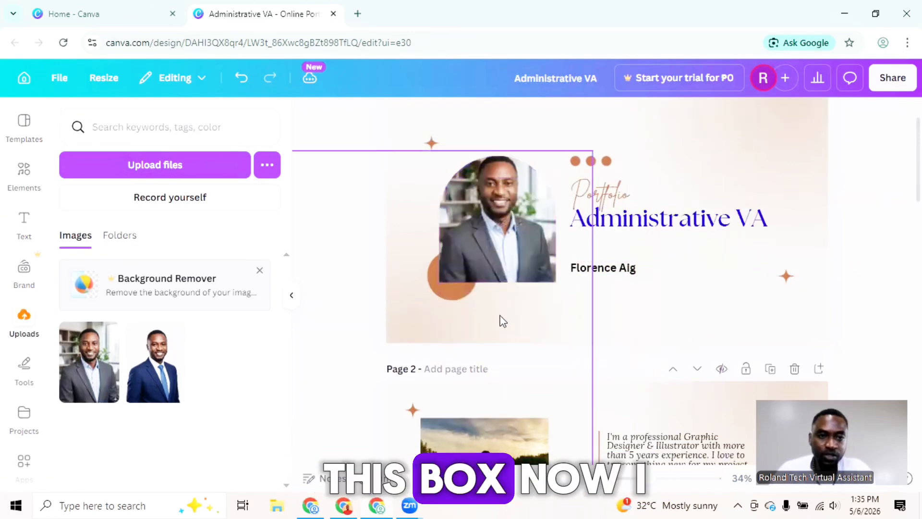
{"action": "scroll", "coordinate": [502, 320], "scroll_direction": "up", "scroll_amount": 2}
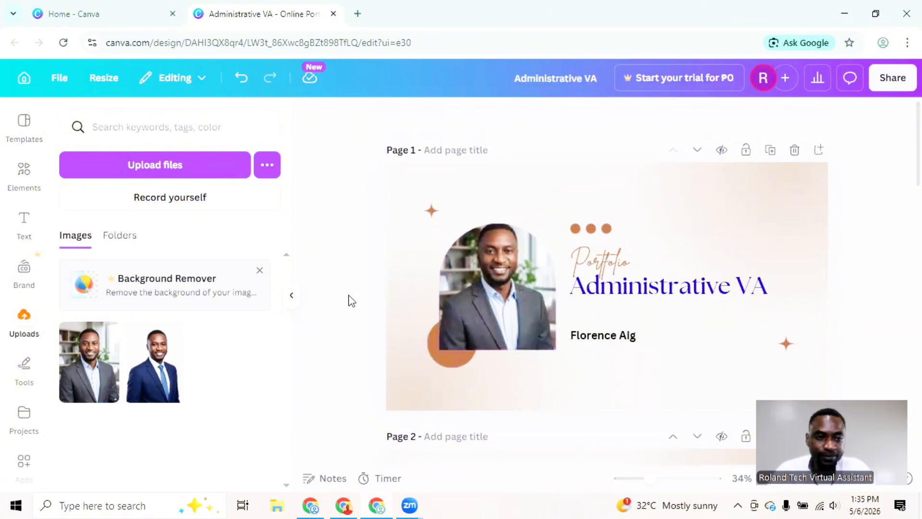
{"action": "left_click", "coordinate": [292, 302]}
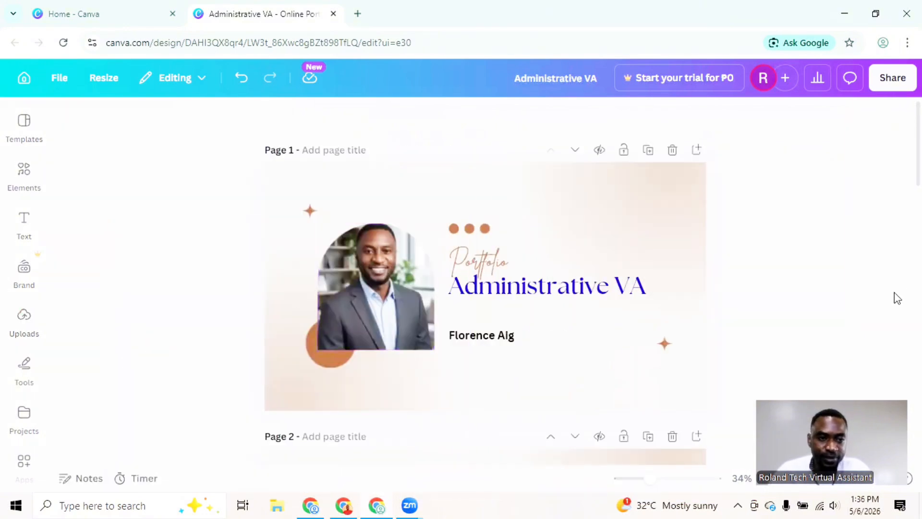
{"action": "scroll", "coordinate": [698, 315], "scroll_direction": "down", "scroll_amount": 2}
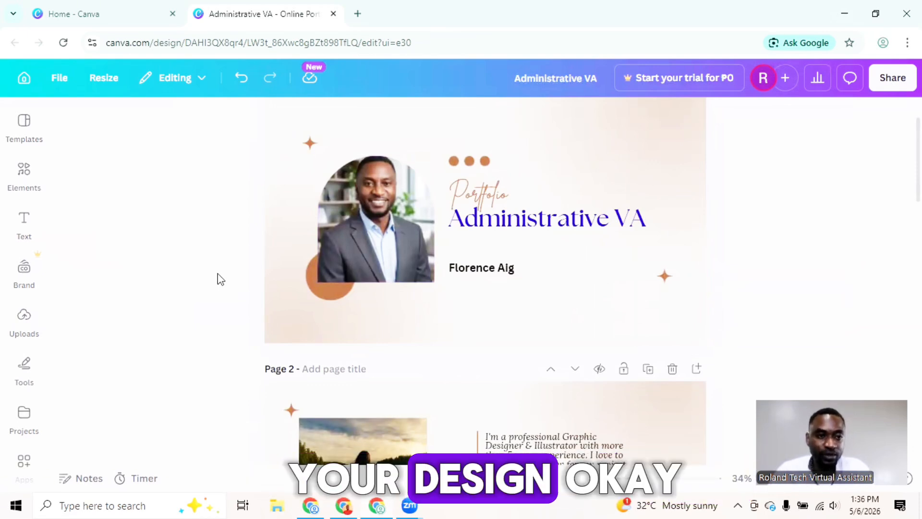
Scroll to page 2 and select all text in the bio paragraph
{"action": "scroll", "coordinate": [251, 316], "scroll_direction": "down", "scroll_amount": 5}
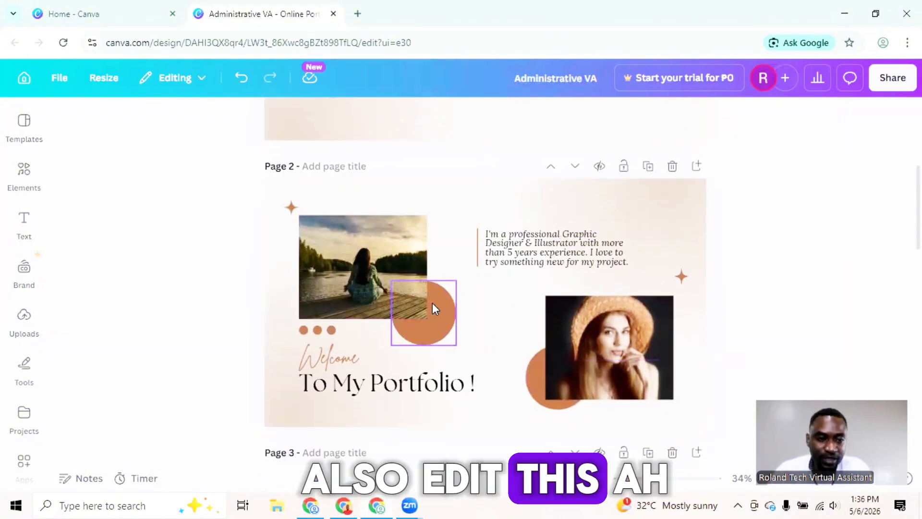
{"action": "left_click", "coordinate": [533, 258]}
{"action": "scroll", "coordinate": [552, 297], "scroll_direction": "down", "scroll_amount": 2}
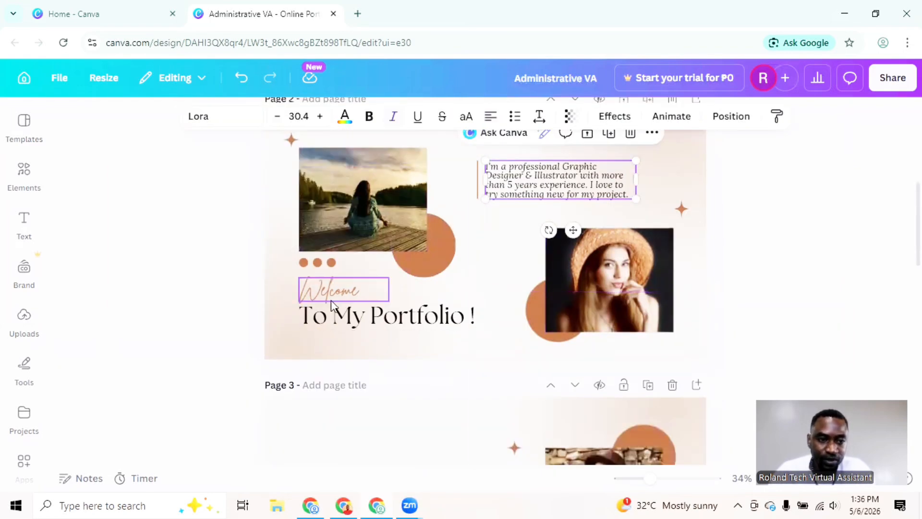
{"action": "scroll", "coordinate": [511, 298], "scroll_direction": "up", "scroll_amount": 2}
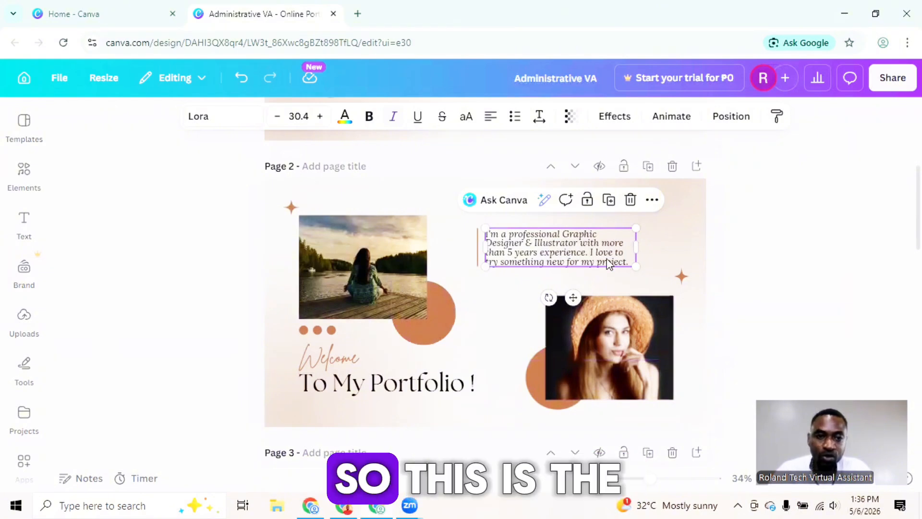
{"action": "double_click", "coordinate": [627, 260]}
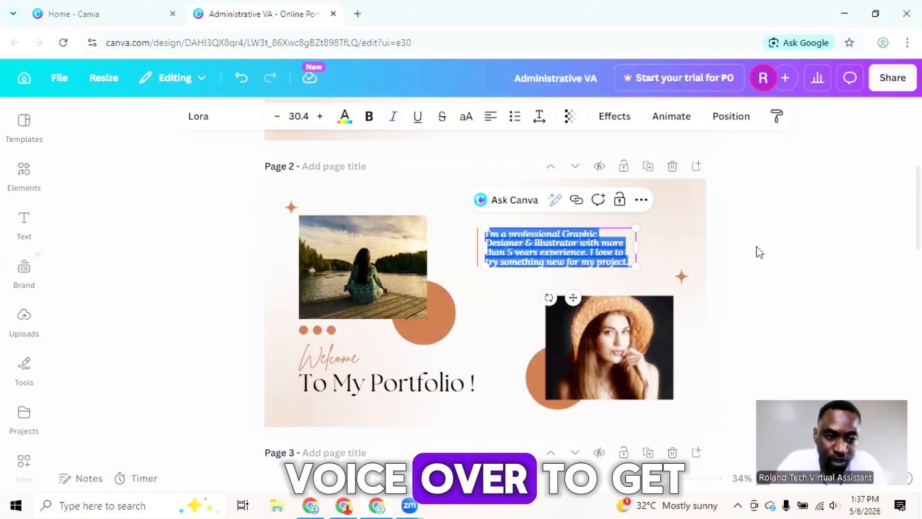
Replace the page-2 bio with a short Administrative VA intro, copy it, and open a new tab
{"action": "key", "text": "BackSpace"}
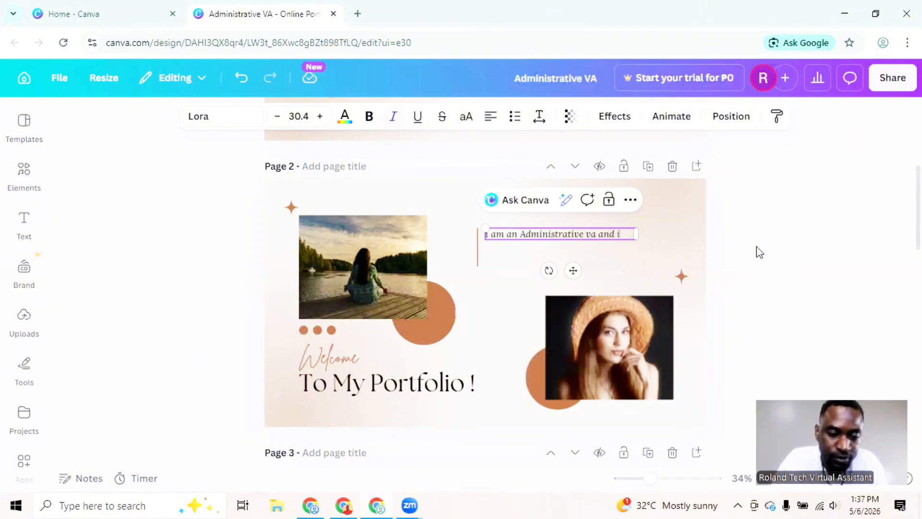
{"action": "type", "text": "ro"}
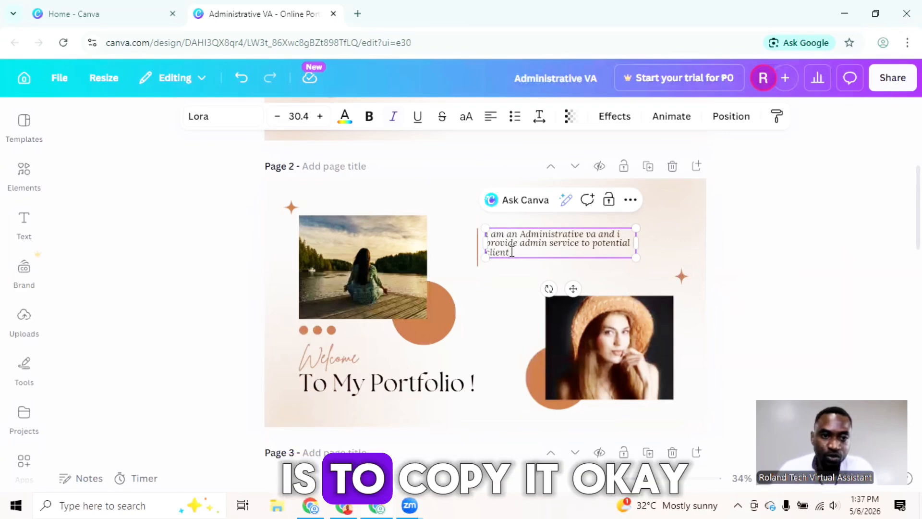
{"action": "left_click_drag", "start_coordinate": [513, 252], "coordinate": [484, 243]}
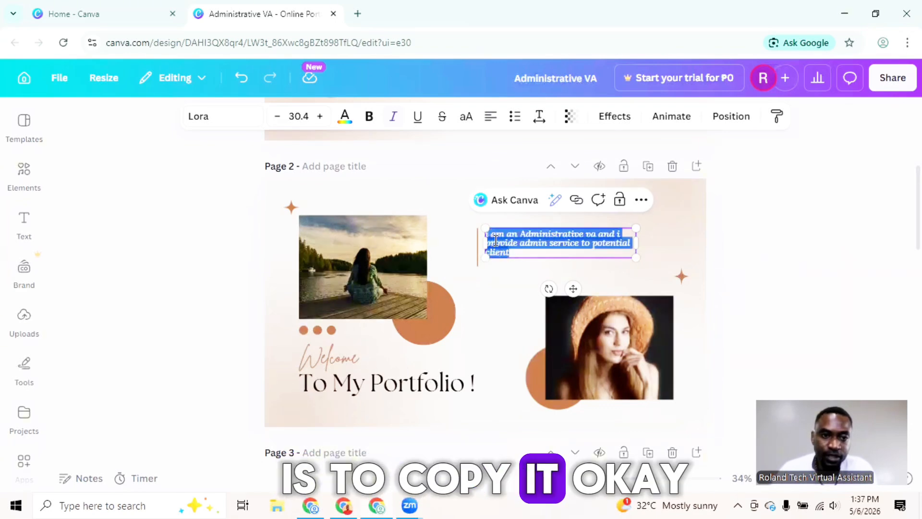
{"action": "right_click", "coordinate": [499, 242]}
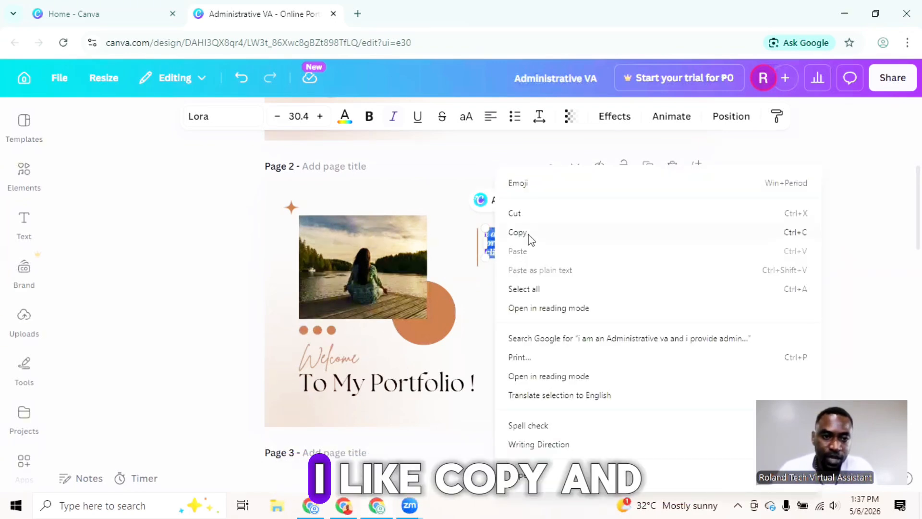
{"action": "left_click", "coordinate": [527, 236]}
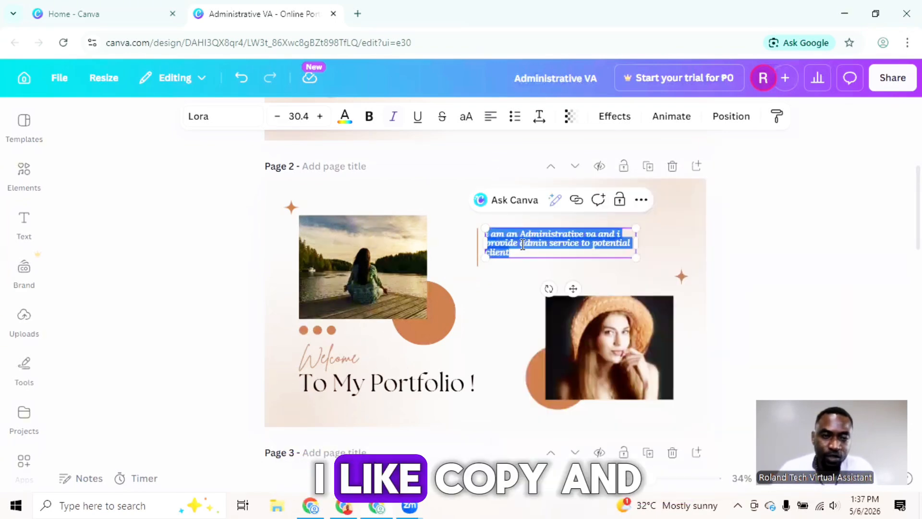
{"action": "left_click", "coordinate": [358, 13]}
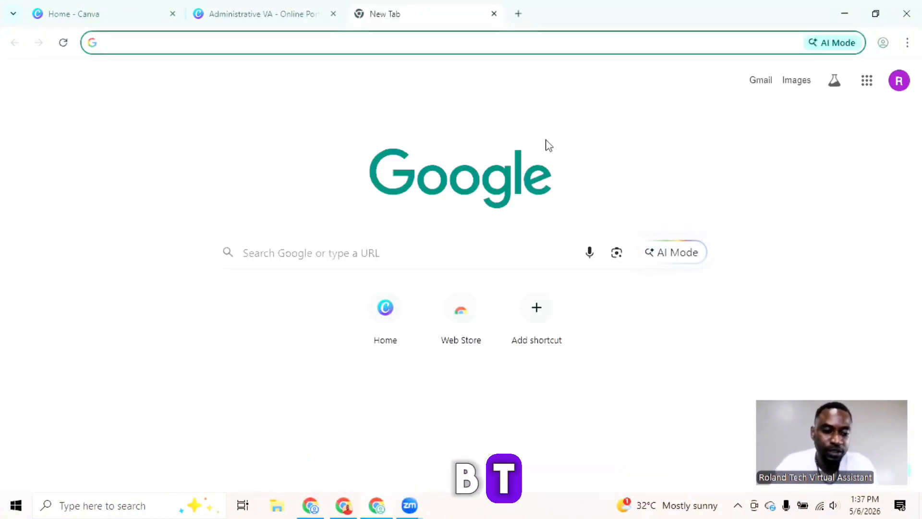
Load chatgpt.com in the new Chrome tab
{"action": "type", "text": "cha"}
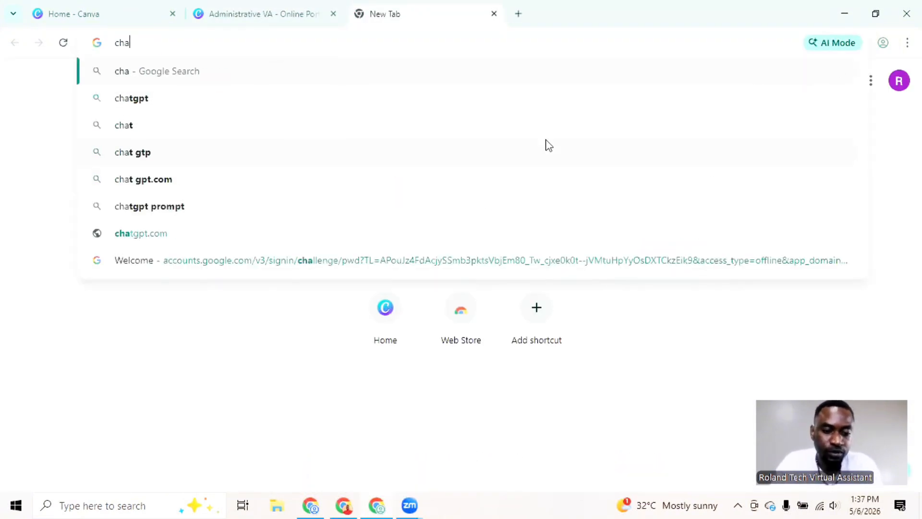
{"action": "type", "text": "tgpt"}
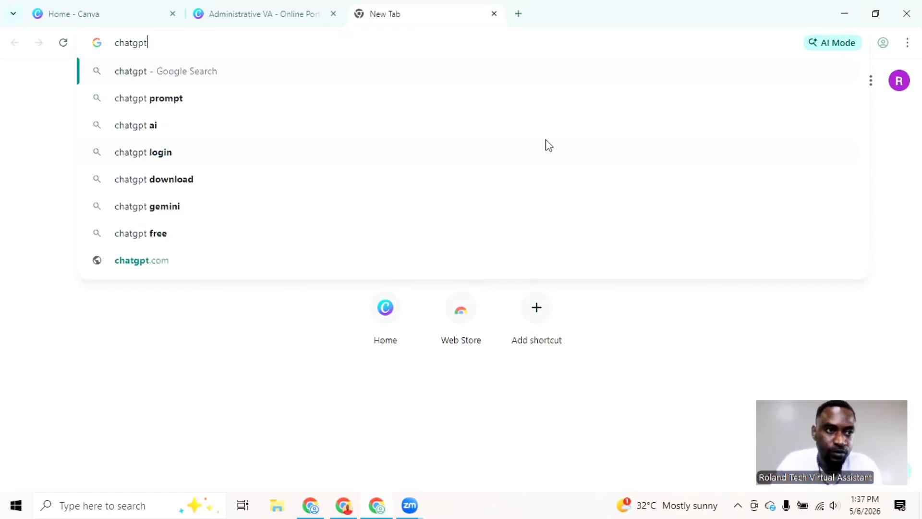
{"action": "type", "text": ".com"}
{"action": "key", "text": "Return"}
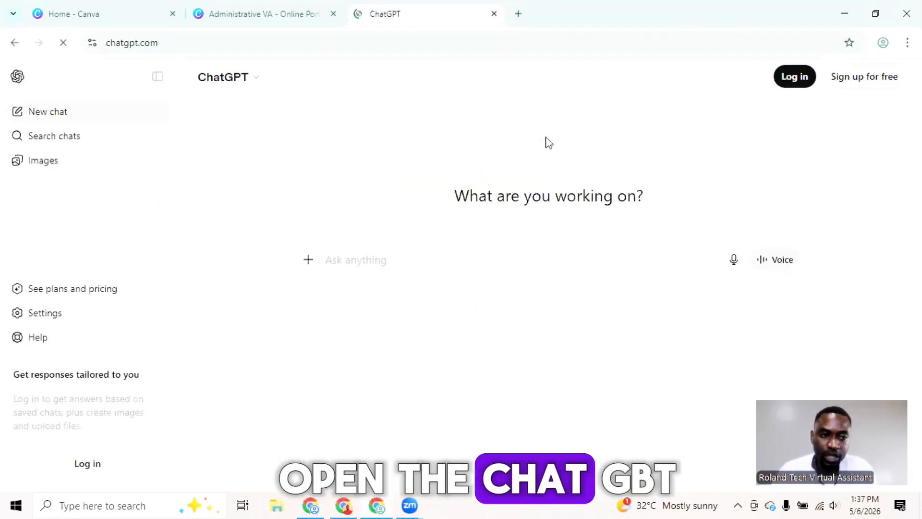
Ask ChatGPT to polish 'i am an Administrative va and i provide admin service to potential client'
{"action": "left_click", "coordinate": [416, 268]}
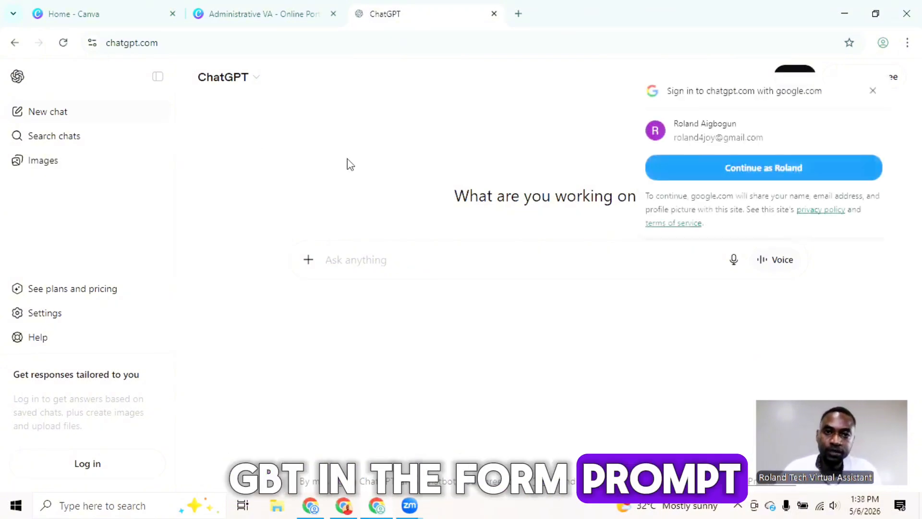
{"action": "left_click", "coordinate": [873, 91]}
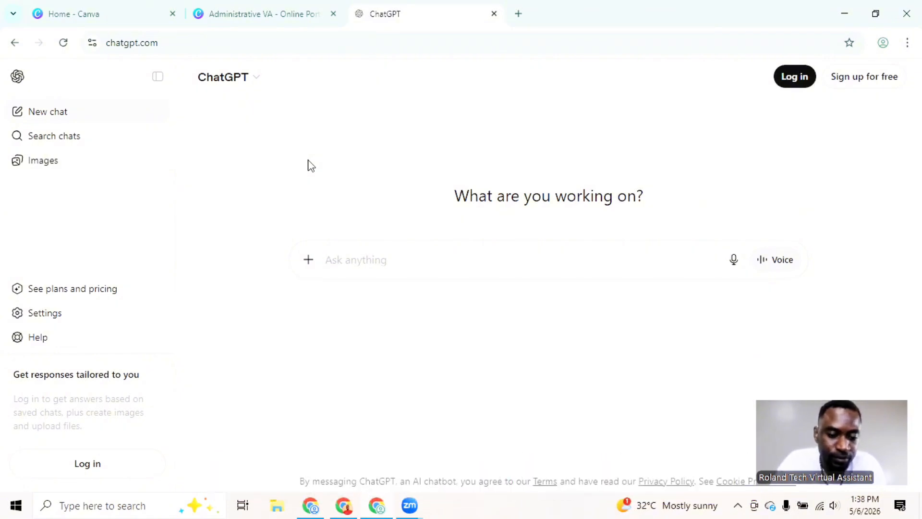
{"action": "type", "text": "mak"}
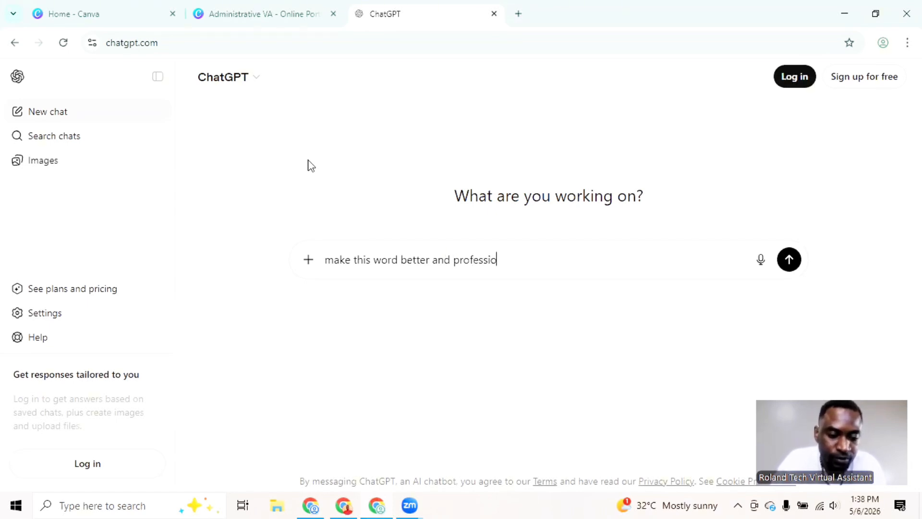
{"action": "type", "text": "i am an Administrative va and i provide admin service to potential client"}
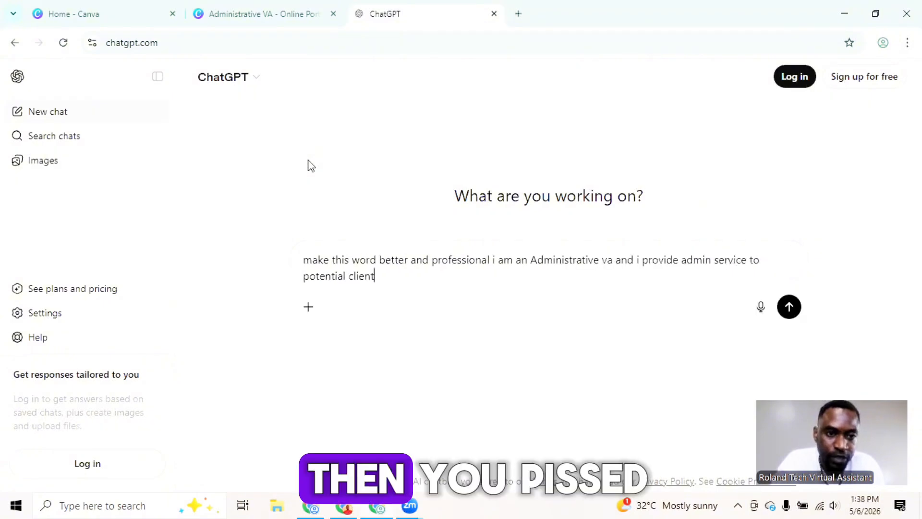
{"action": "key", "text": "Return"}
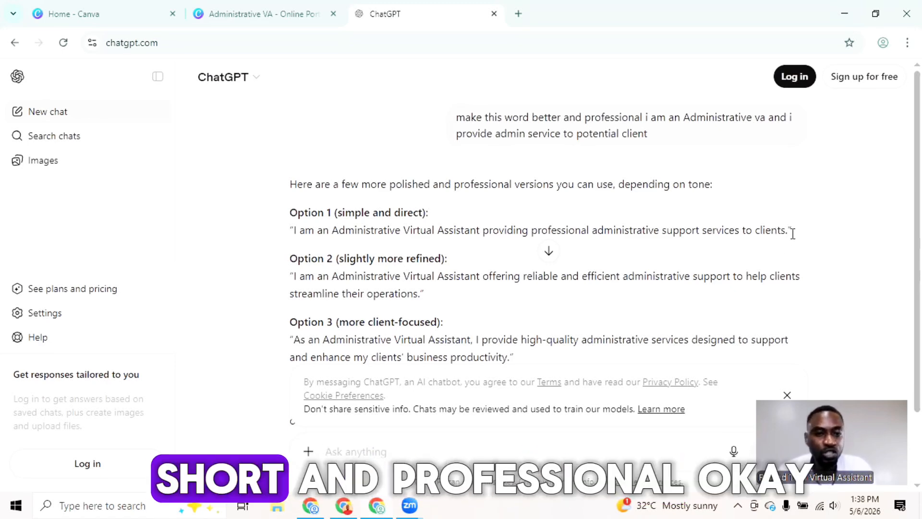
Copy ChatGPT's Option 1 bio rewrite and switch back to the Canva design tab
{"action": "left_click_drag", "start_coordinate": [793, 234], "coordinate": [294, 235]}
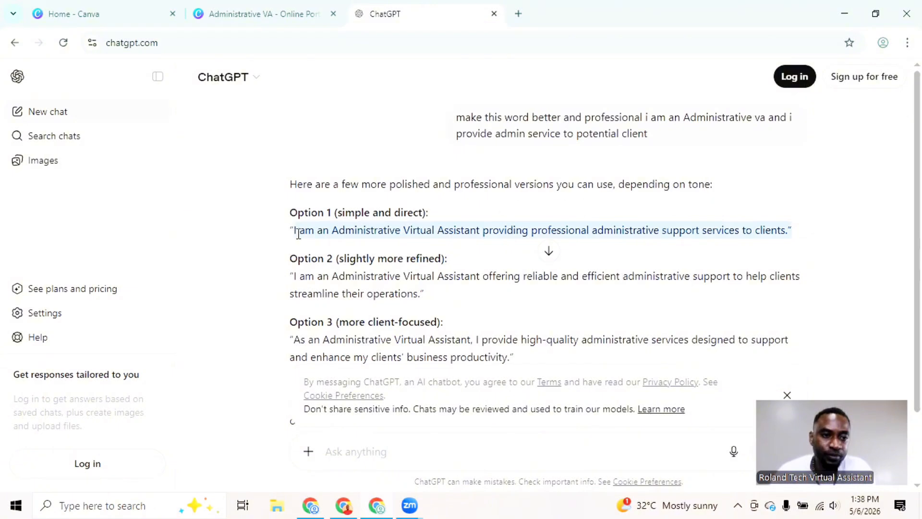
{"action": "right_click", "coordinate": [322, 245]}
{"action": "left_click", "coordinate": [324, 250]}
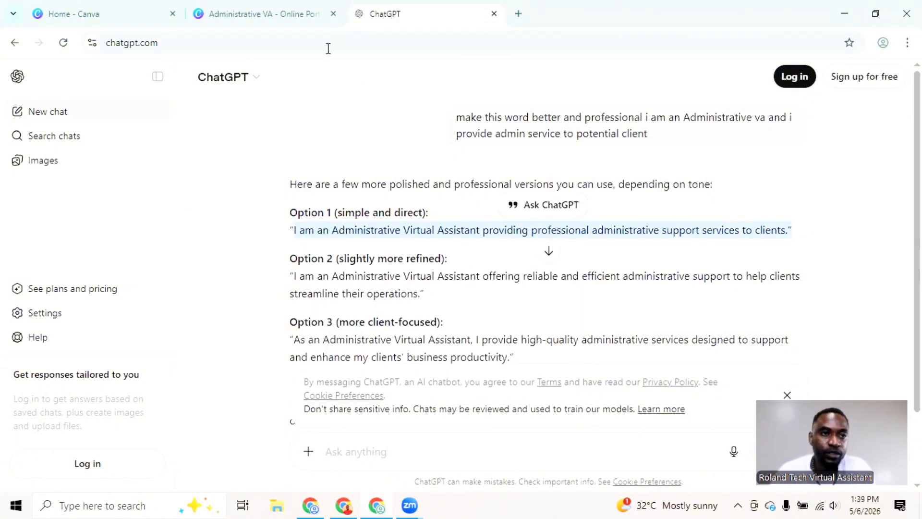
{"action": "left_click", "coordinate": [295, 25]}
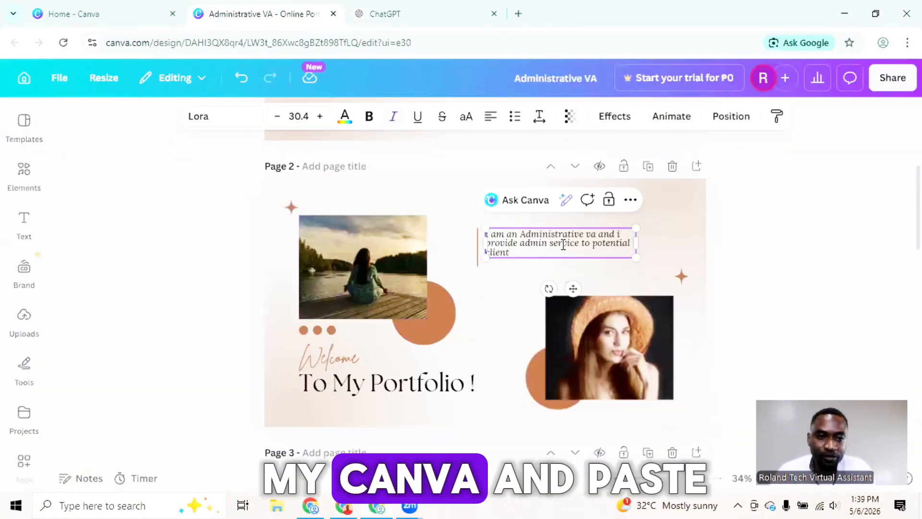
Paste the copied ChatGPT sentence over page 2's original bio paragraph
{"action": "left_click_drag", "start_coordinate": [520, 253], "coordinate": [480, 241]}
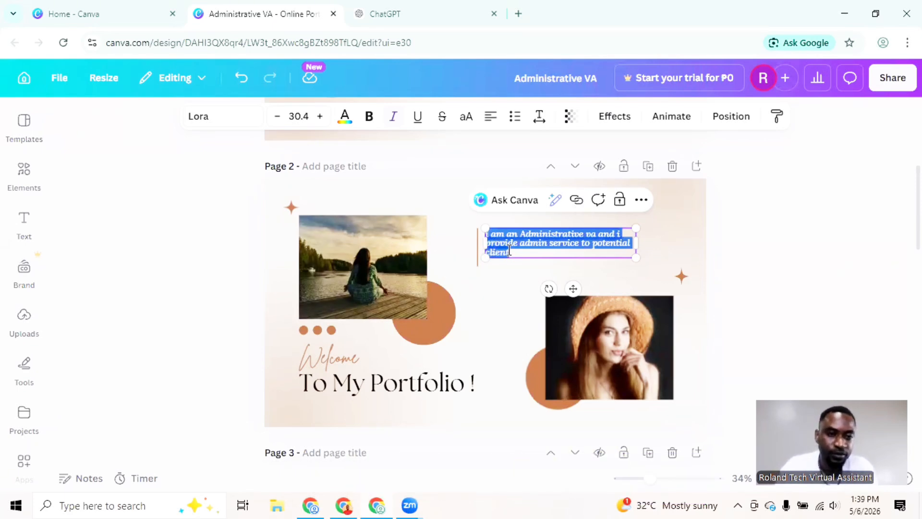
{"action": "key", "text": "ctrl+v"}
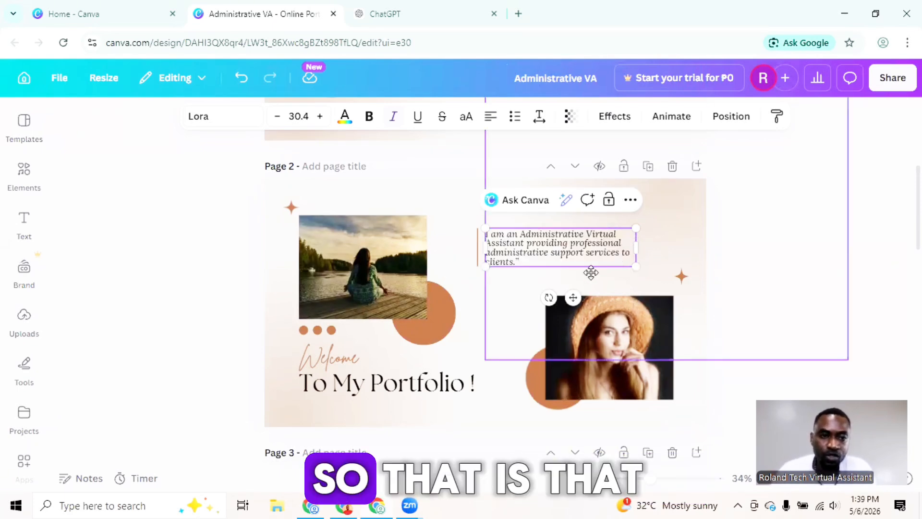
{"action": "left_click", "coordinate": [757, 251]}
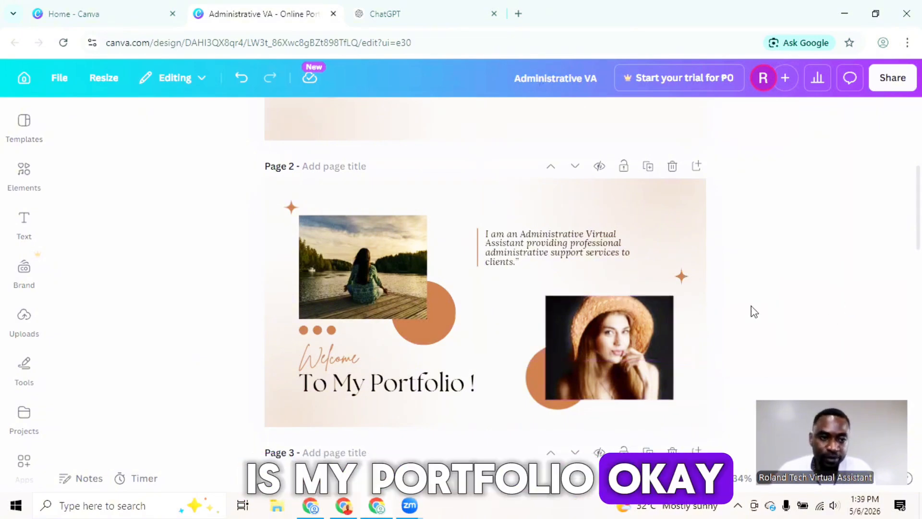
{"action": "scroll", "coordinate": [754, 310], "scroll_direction": "down", "scroll_amount": 2}
{"action": "left_click", "coordinate": [385, 209]}
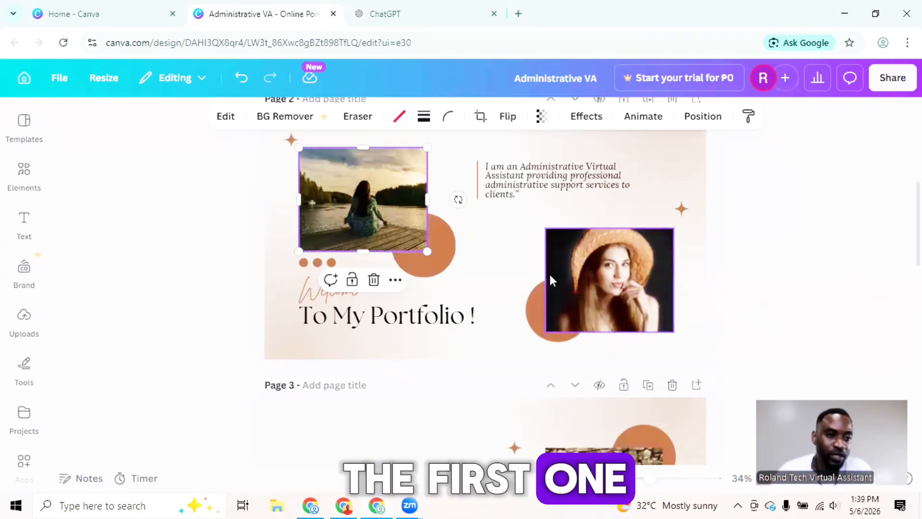
Scroll to page 3's 'My Skill & Expertise' and select its skills bullet list
{"action": "scroll", "coordinate": [523, 216], "scroll_direction": "up", "scroll_amount": 5}
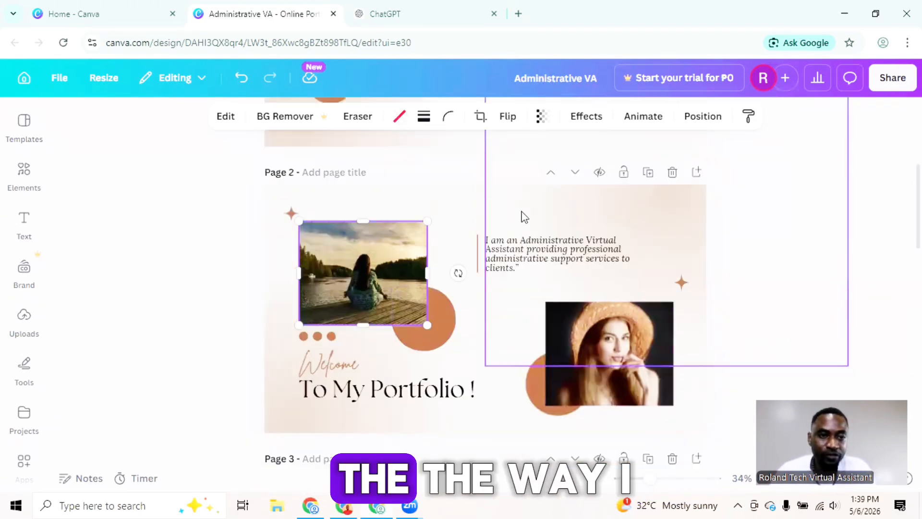
{"action": "scroll", "coordinate": [521, 216], "scroll_direction": "up", "scroll_amount": 2}
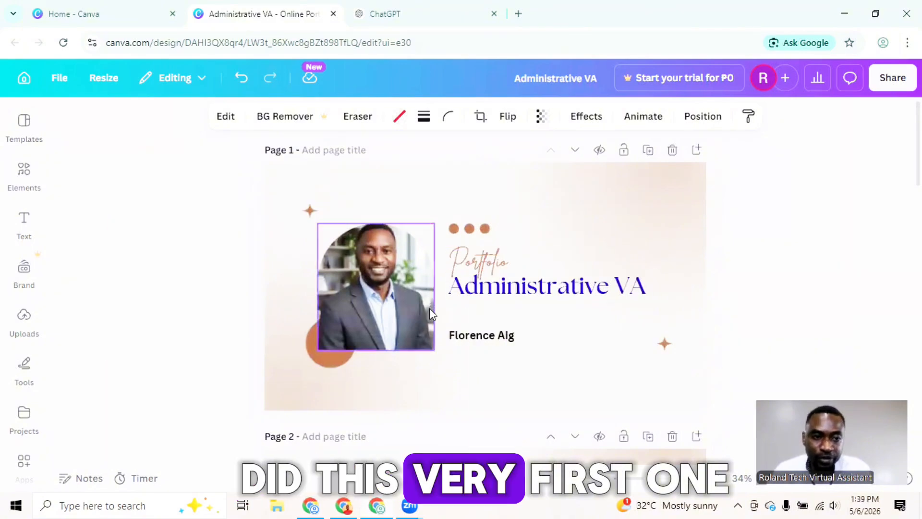
{"action": "scroll", "coordinate": [421, 339], "scroll_direction": "down", "scroll_amount": 5}
{"action": "left_click", "coordinate": [379, 299]}
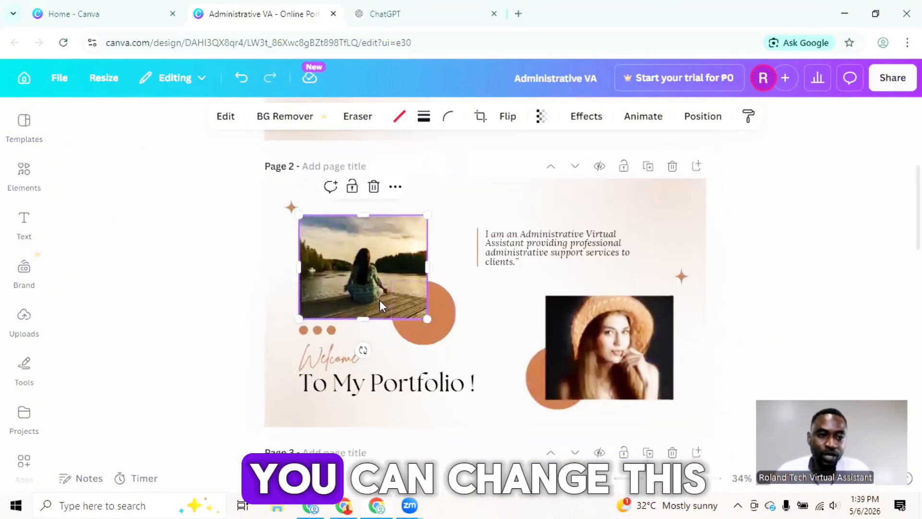
{"action": "left_click", "coordinate": [613, 377]}
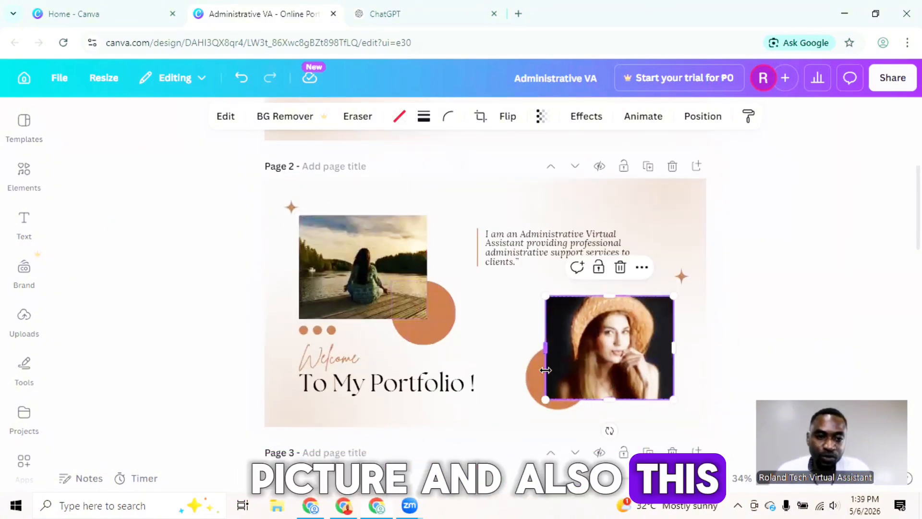
{"action": "scroll", "coordinate": [545, 370], "scroll_direction": "down", "scroll_amount": 4}
{"action": "scroll", "coordinate": [545, 370], "scroll_direction": "down", "scroll_amount": 3}
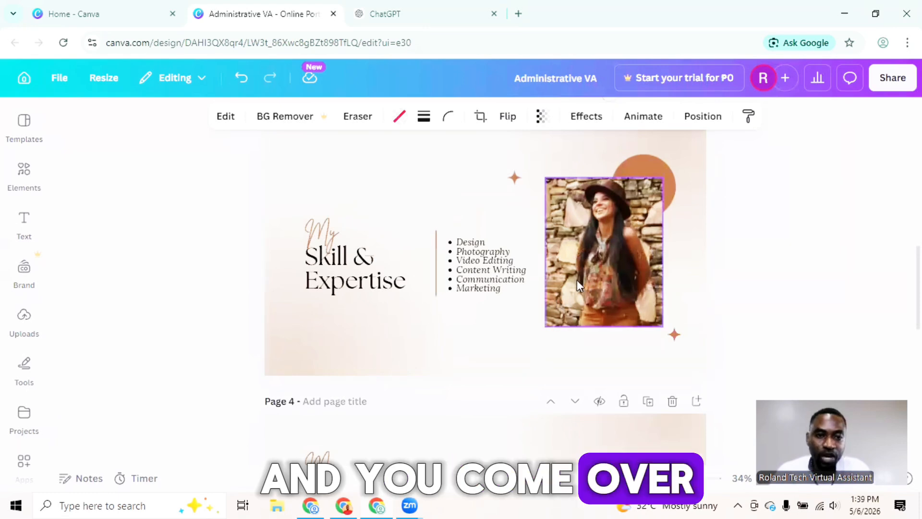
{"action": "left_click", "coordinate": [612, 271]}
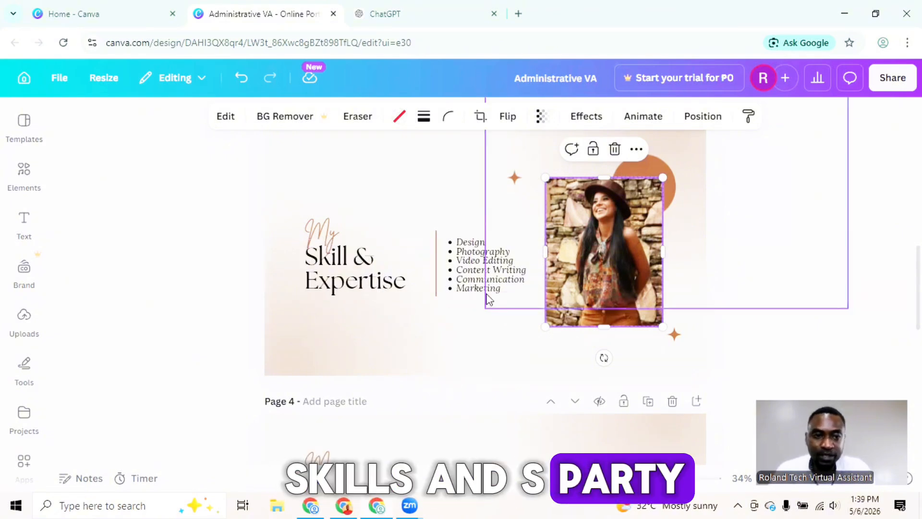
{"action": "left_click", "coordinate": [490, 269]}
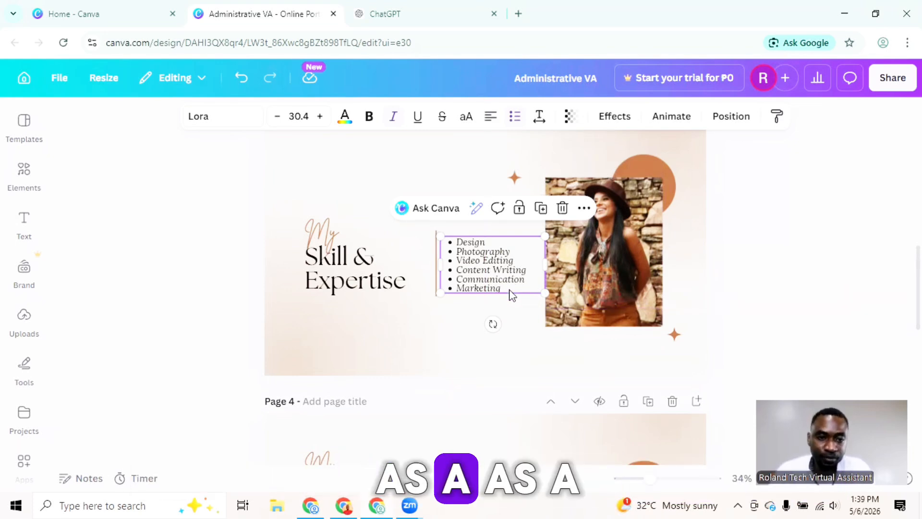
Delete the template skills list, Design through Marketing, from page 3
{"action": "left_click", "coordinate": [511, 288]}
{"action": "left_click", "coordinate": [511, 289]}
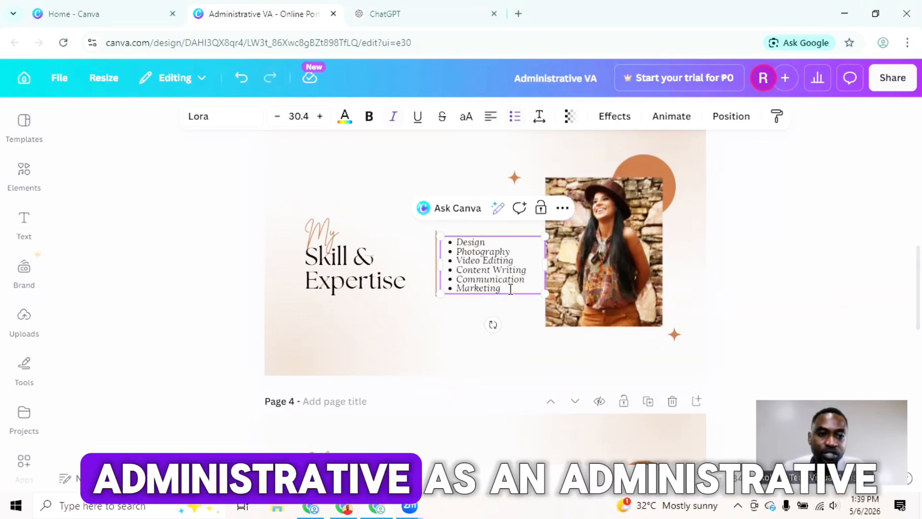
{"action": "double_click", "coordinate": [511, 289]}
{"action": "left_click", "coordinate": [511, 289]}
{"action": "double_click", "coordinate": [511, 289]}
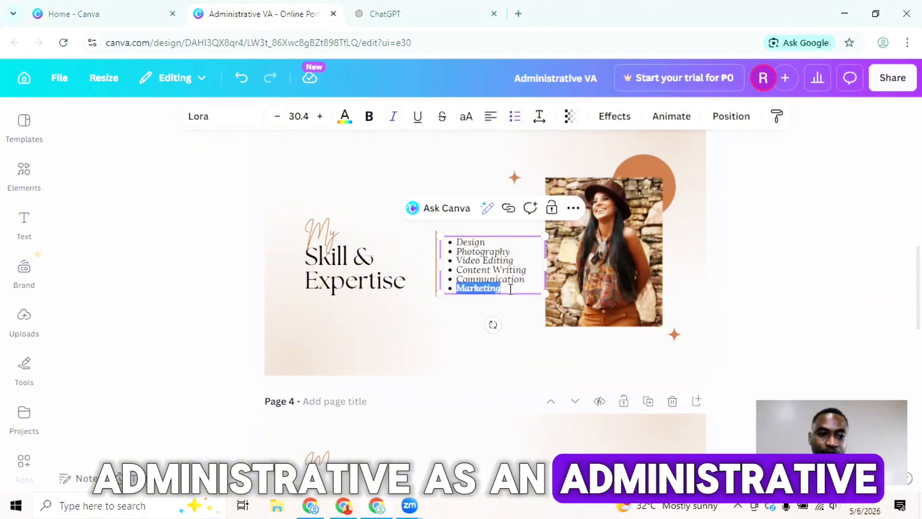
{"action": "left_click", "coordinate": [510, 289]}
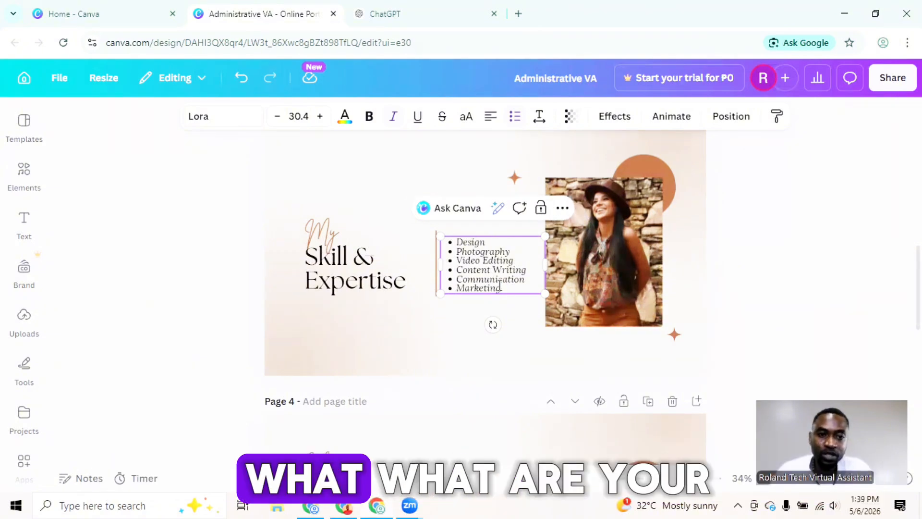
{"action": "left_click_drag", "start_coordinate": [504, 288], "coordinate": [453, 240]}
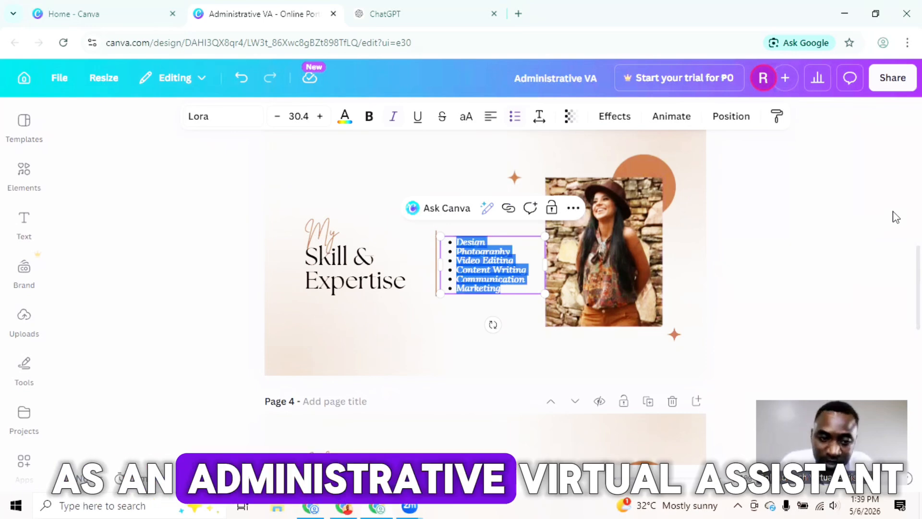
{"action": "key", "text": "BackSpace"}
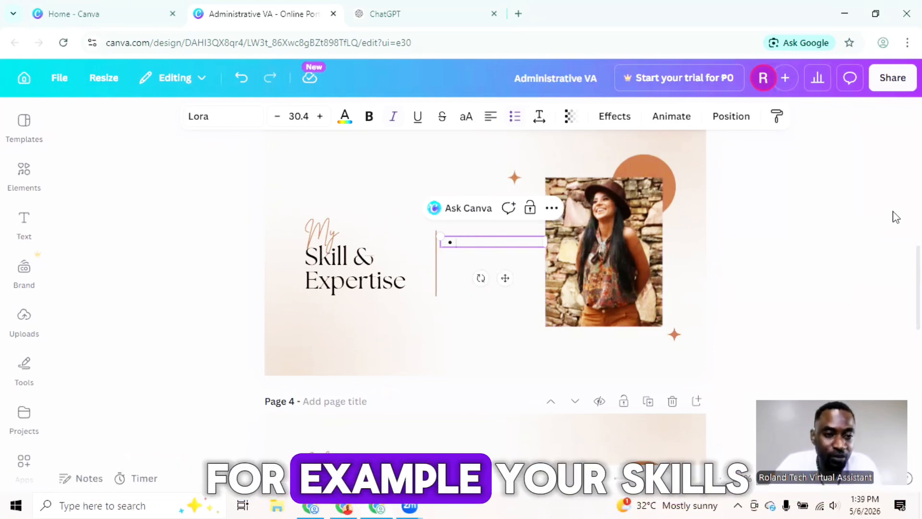
Enter new bullets: Data, Email Mnagement, Time Mnagement, Calendar Mnagement, Graphic Design
{"action": "type", "text": "D"}
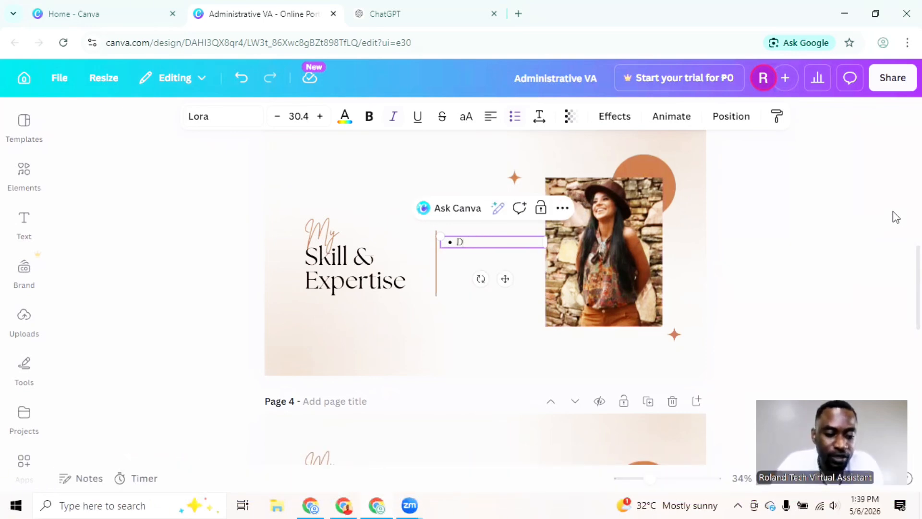
{"action": "type", "text": "ata"}
{"action": "key", "text": "Return"}
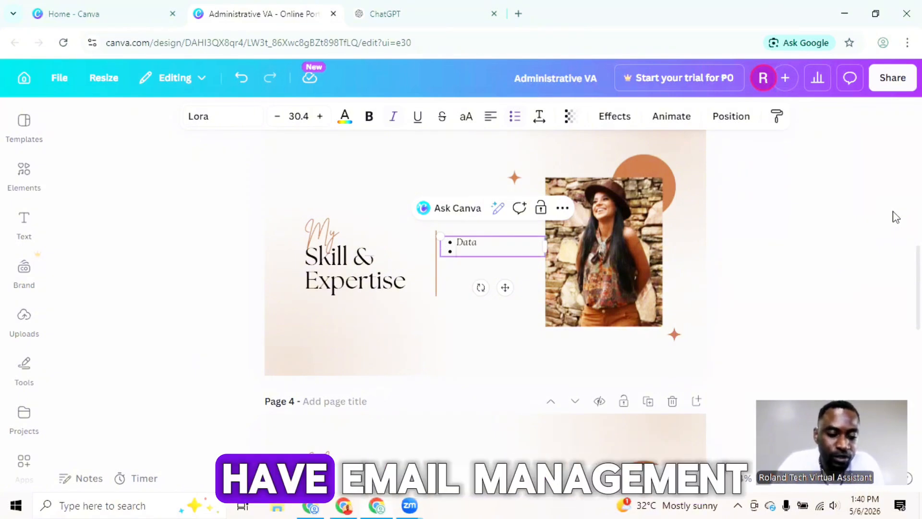
{"action": "type", "text": "email"}
{"action": "key", "text": "BackSpace"}
{"action": "key", "text": "BackSpace"}
{"action": "key", "text": "BackSpace"}
{"action": "key", "text": "BackSpace"}
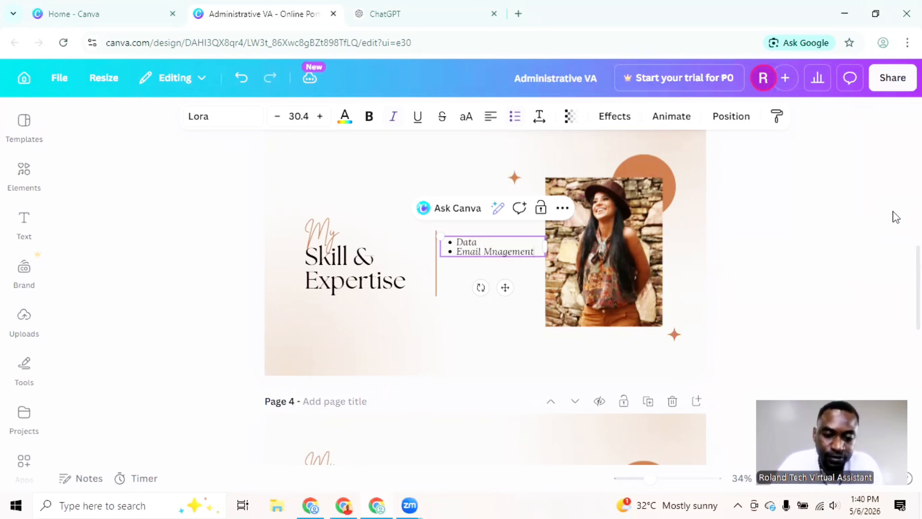
{"action": "key", "text": "Return"}
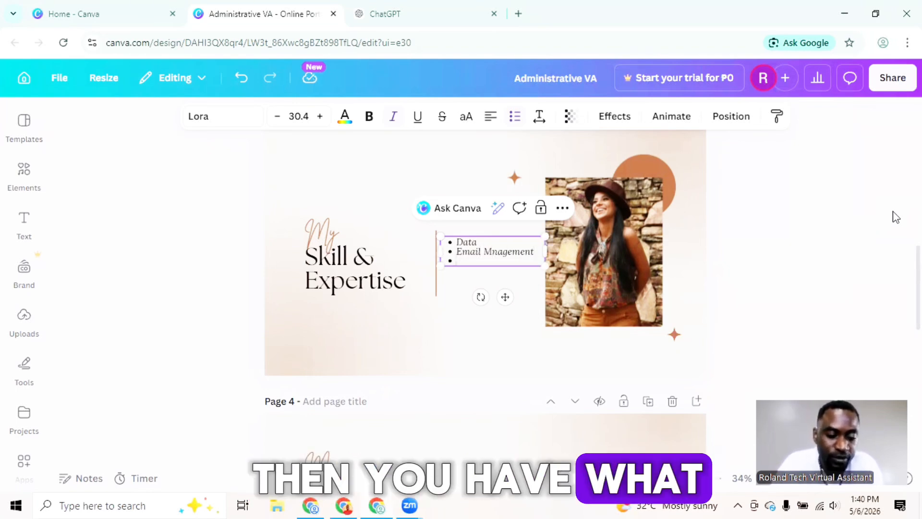
{"action": "type", "text": "Time"}
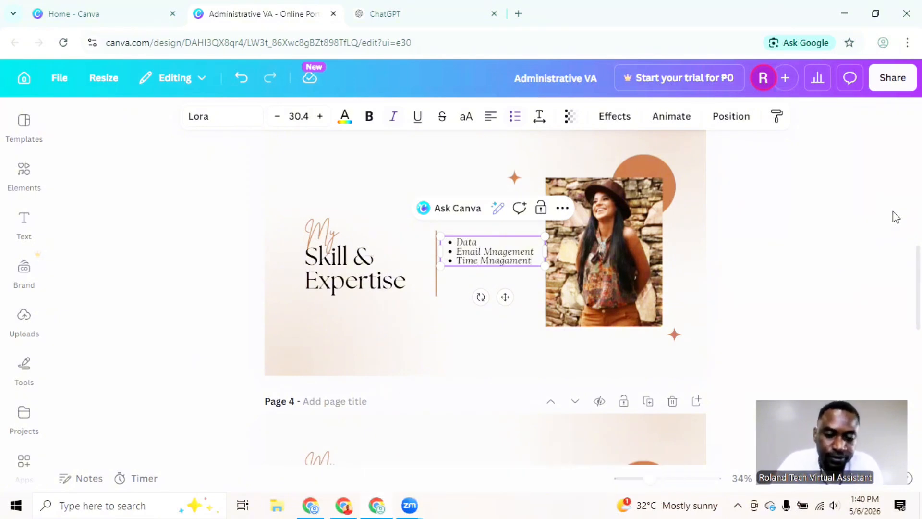
{"action": "type", "text": " Mnagament"}
{"action": "key", "text": "Return"}
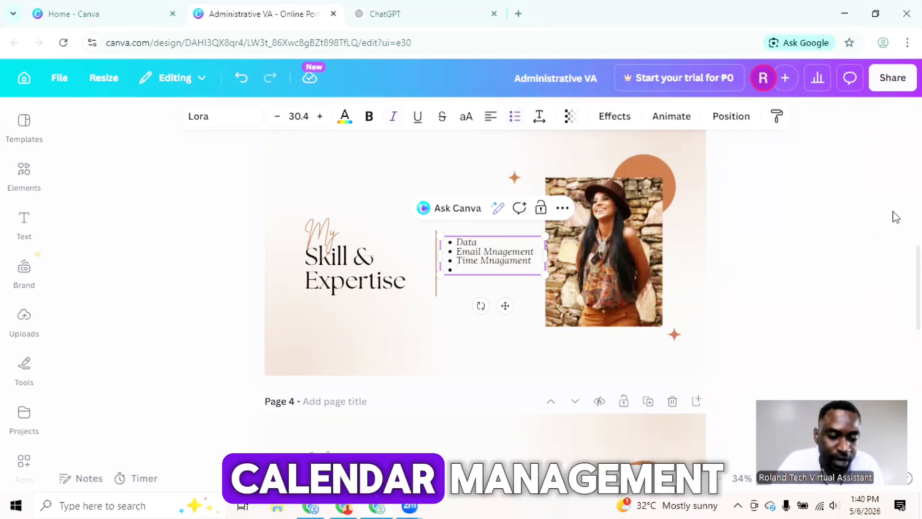
{"action": "type", "text": "Calendar Mna"}
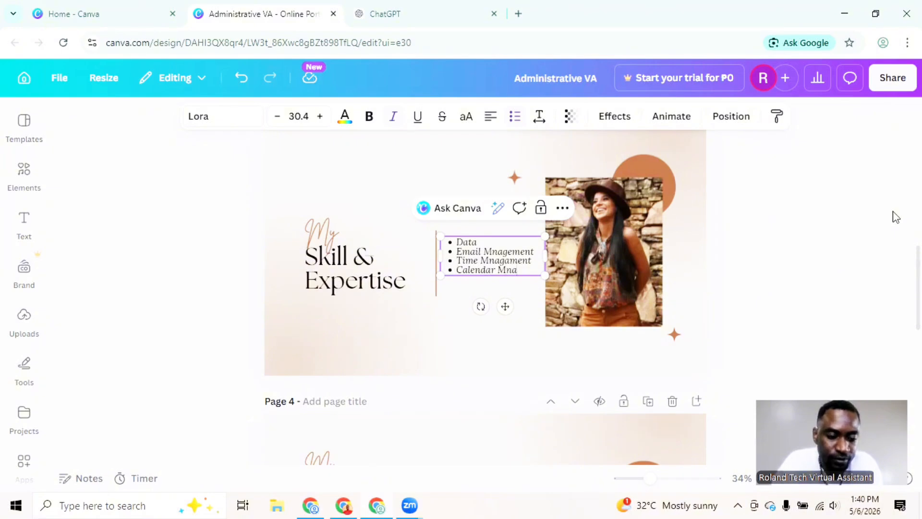
{"action": "type", "text": "gement"}
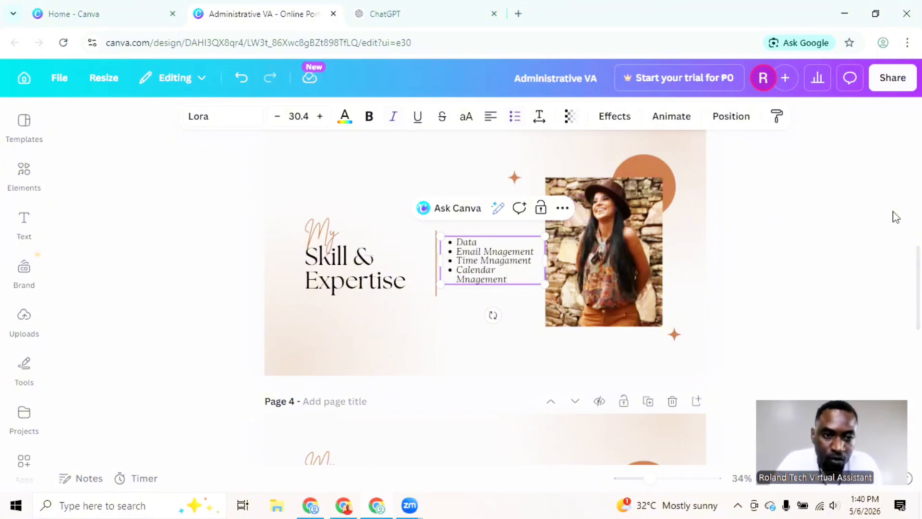
{"action": "key", "text": "Return"}
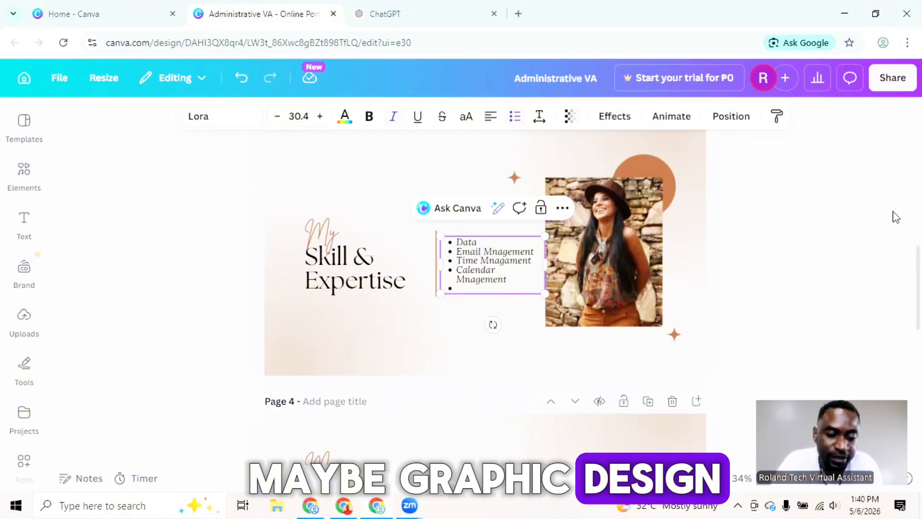
{"action": "type", "text": "Graphic D"}
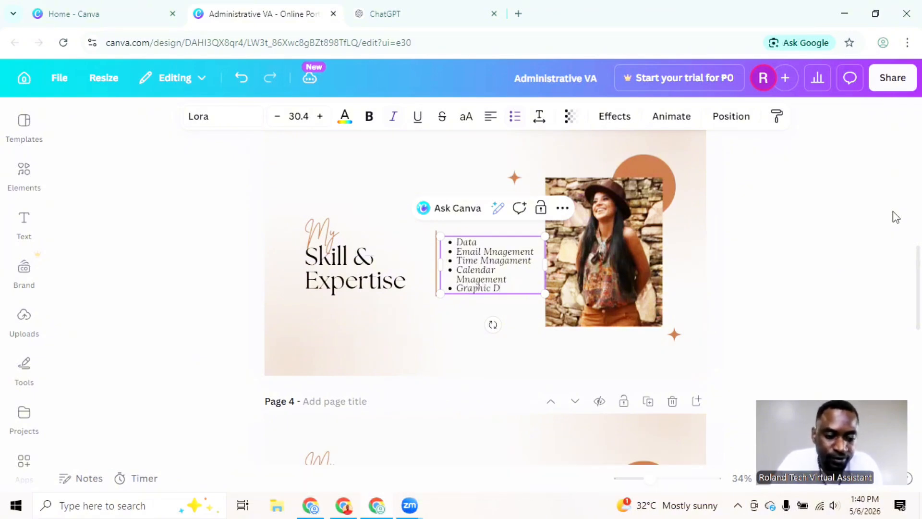
{"action": "type", "text": "esign"}
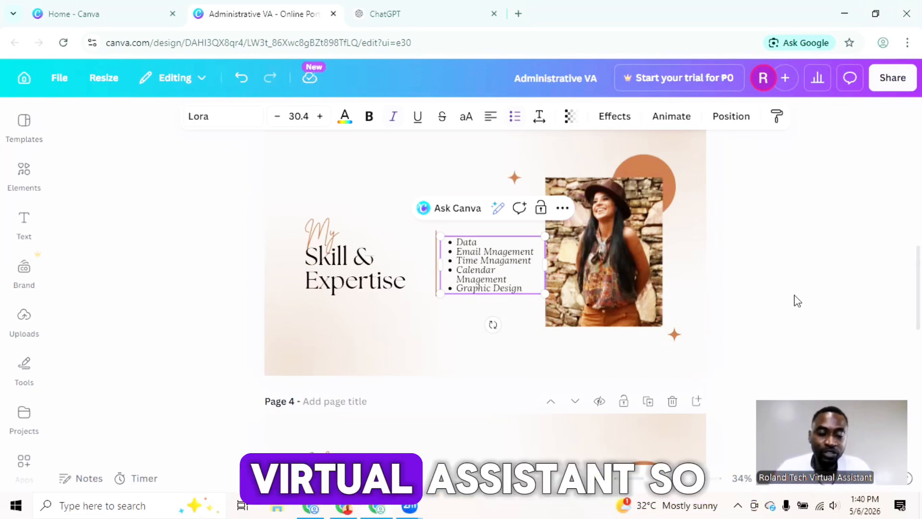
{"action": "left_click", "coordinate": [756, 290]}
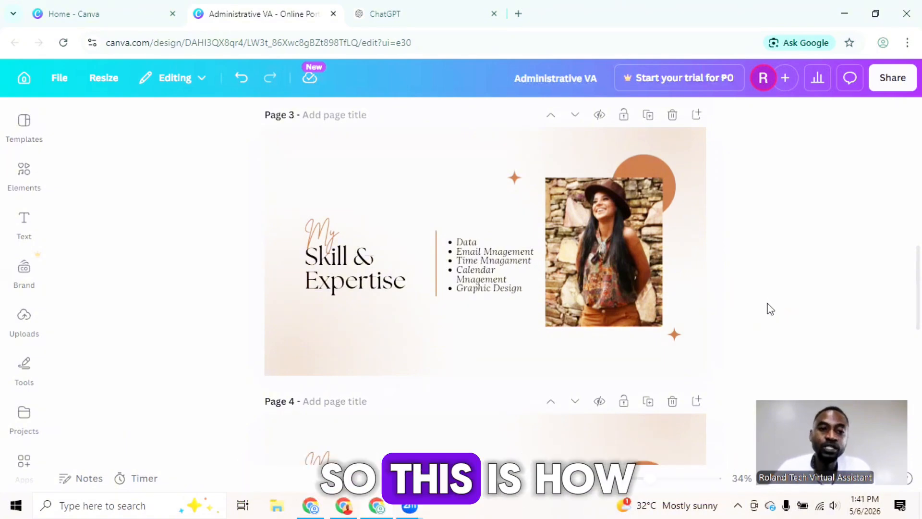
Scroll to page 4 'My Work Experiences' and check its body paragraph, leaving it unchanged
{"action": "scroll", "coordinate": [765, 333], "scroll_direction": "down", "scroll_amount": 4}
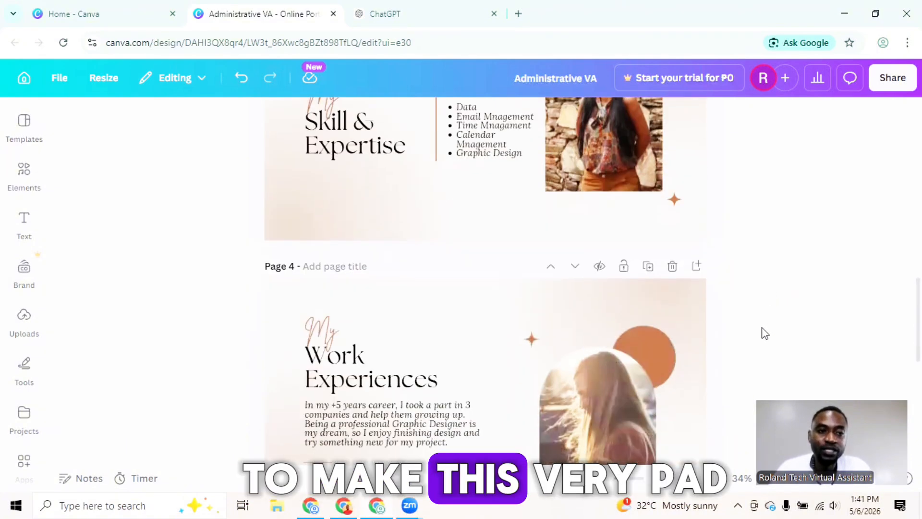
{"action": "scroll", "coordinate": [765, 333], "scroll_direction": "down", "scroll_amount": 2}
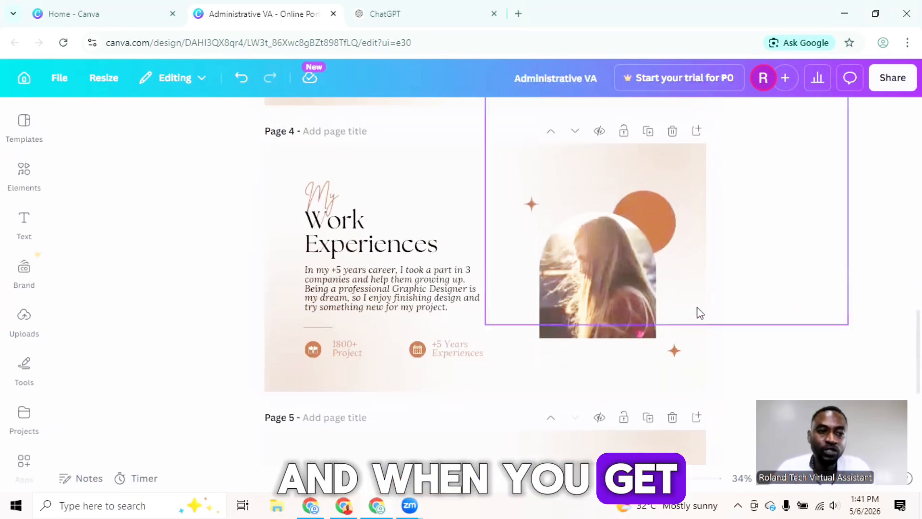
{"action": "left_click", "coordinate": [444, 294]}
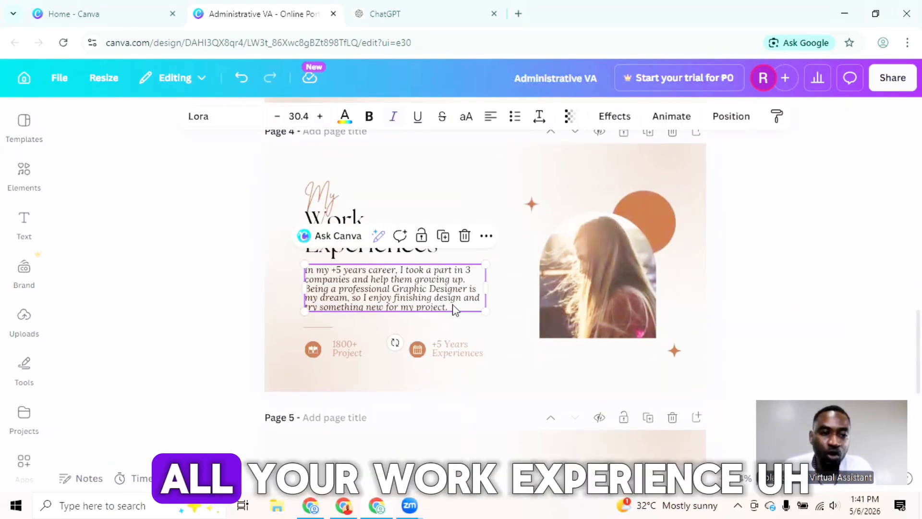
{"action": "double_click", "coordinate": [461, 309]}
{"action": "left_click", "coordinate": [466, 308]}
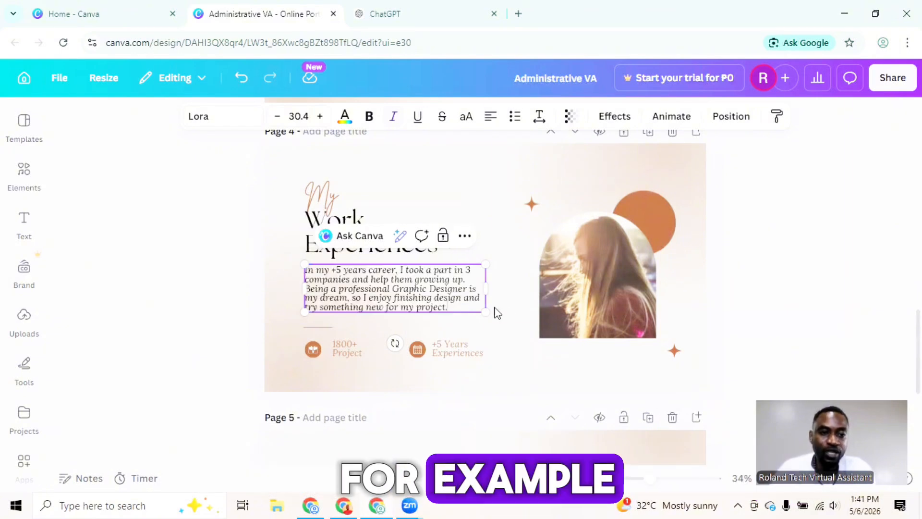
{"action": "left_click", "coordinate": [727, 295]}
{"action": "scroll", "coordinate": [728, 307], "scroll_direction": "down", "scroll_amount": 2}
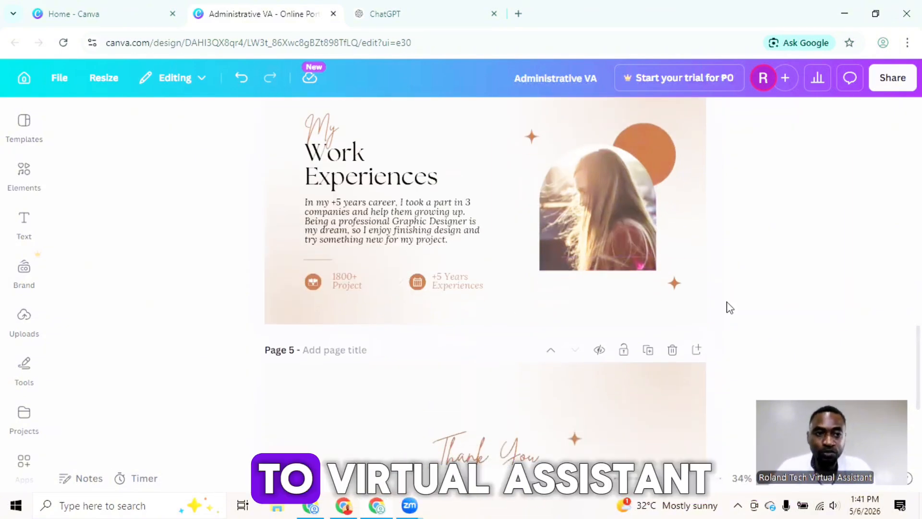
Scroll down to the closing 'Thank You For Watching' page 5
{"action": "scroll", "coordinate": [728, 316], "scroll_direction": "up", "scroll_amount": 2}
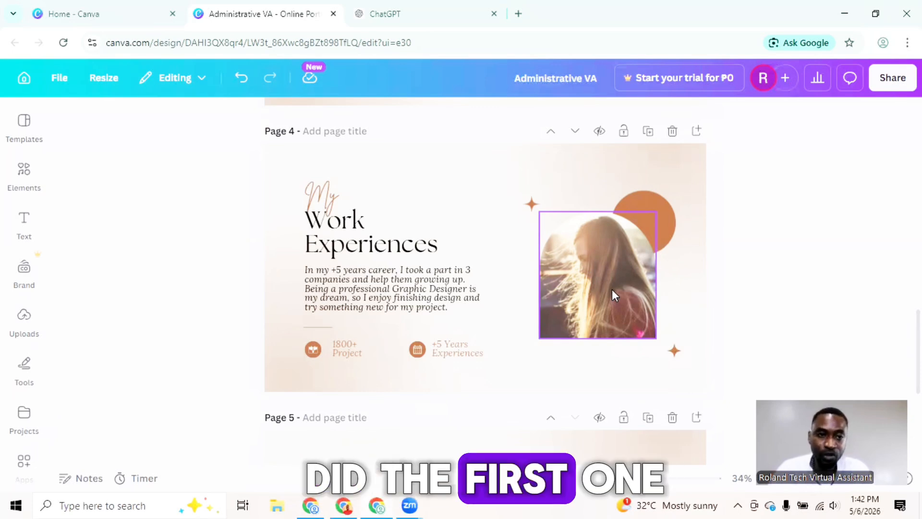
{"action": "scroll", "coordinate": [609, 298], "scroll_direction": "down", "scroll_amount": 1}
{"action": "scroll", "coordinate": [609, 298], "scroll_direction": "down", "scroll_amount": 2}
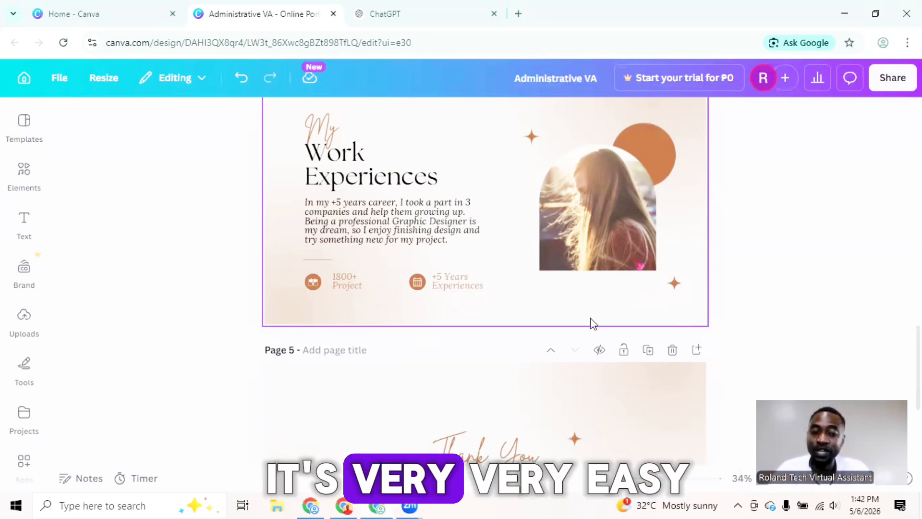
{"action": "scroll", "coordinate": [586, 332], "scroll_direction": "down", "scroll_amount": 4}
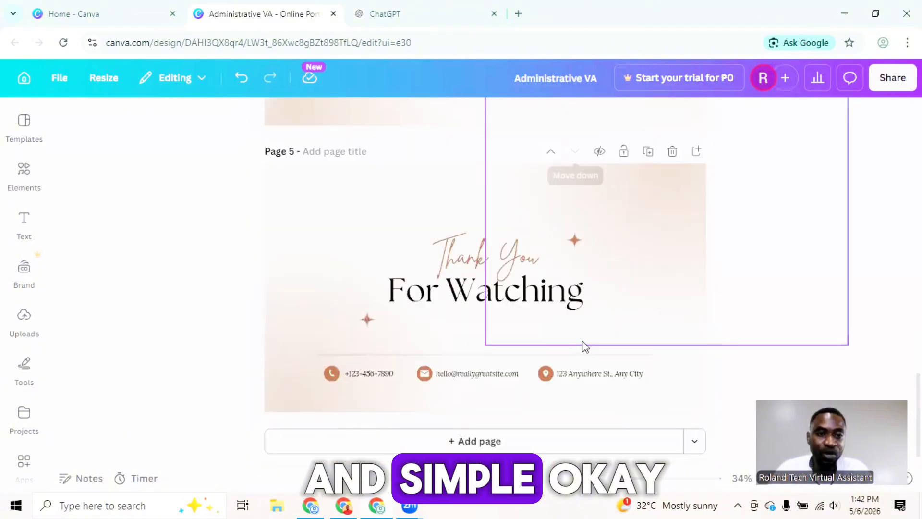